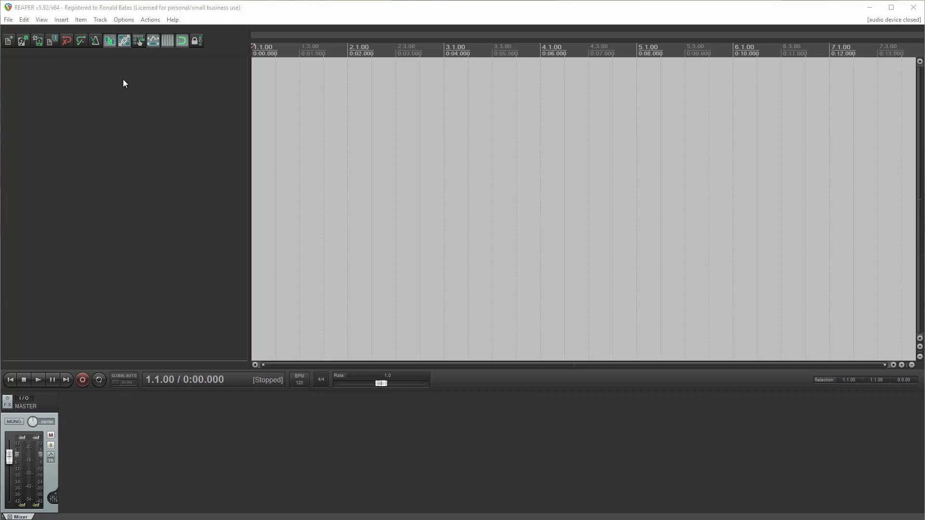
- Insert a new track into the empty project
{"action": "right_click", "coordinate": [87, 90]}
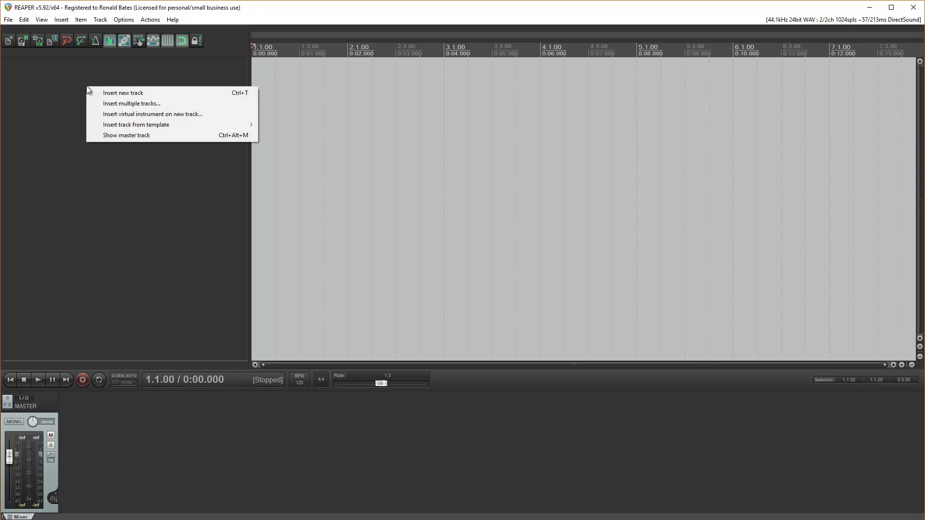
{"action": "left_click", "coordinate": [114, 93]}
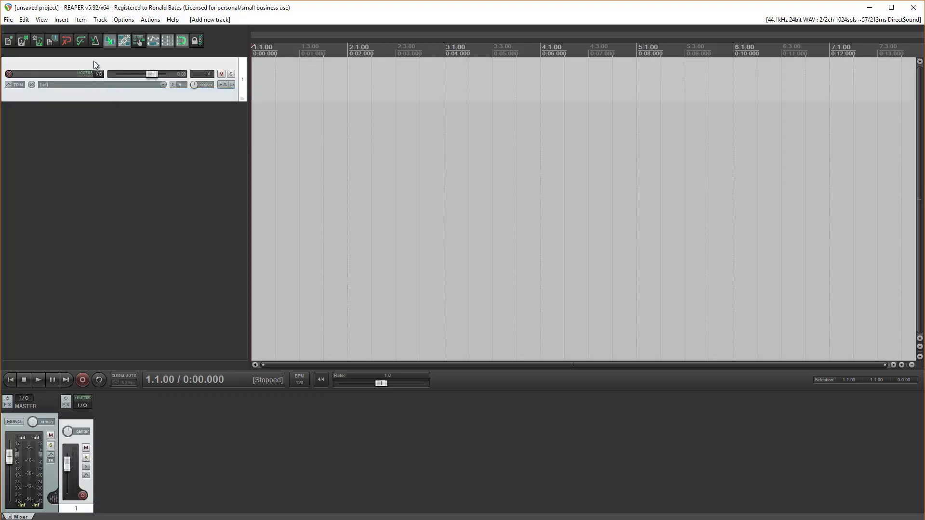
{"action": "left_click", "coordinate": [82, 21]}
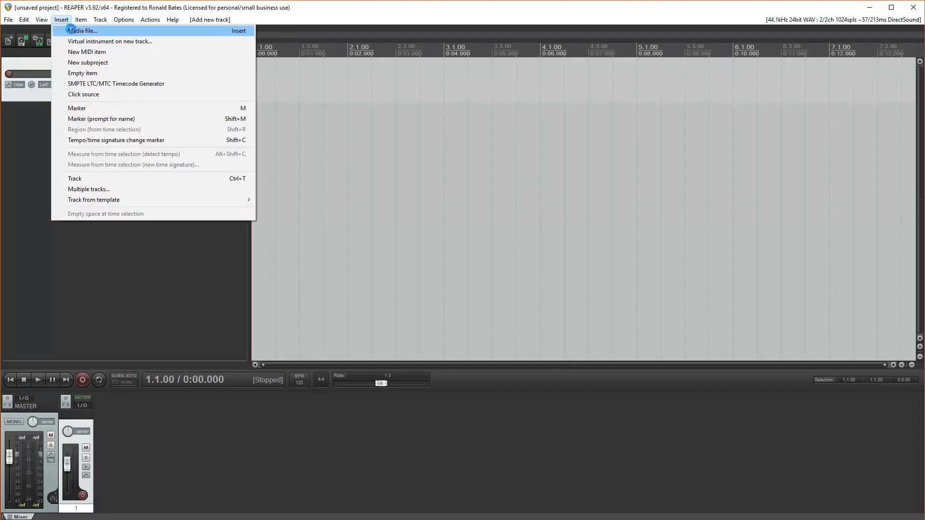
{"action": "left_click", "coordinate": [77, 29]}
{"action": "left_click", "coordinate": [125, 194]}
{"action": "double_click", "coordinate": [125, 192]}
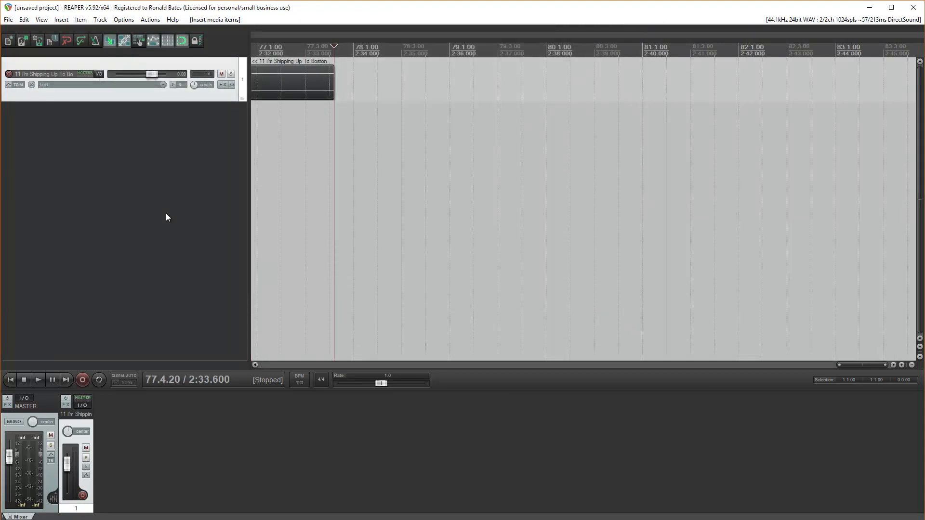
{"action": "key", "text": "ctrl+z"}
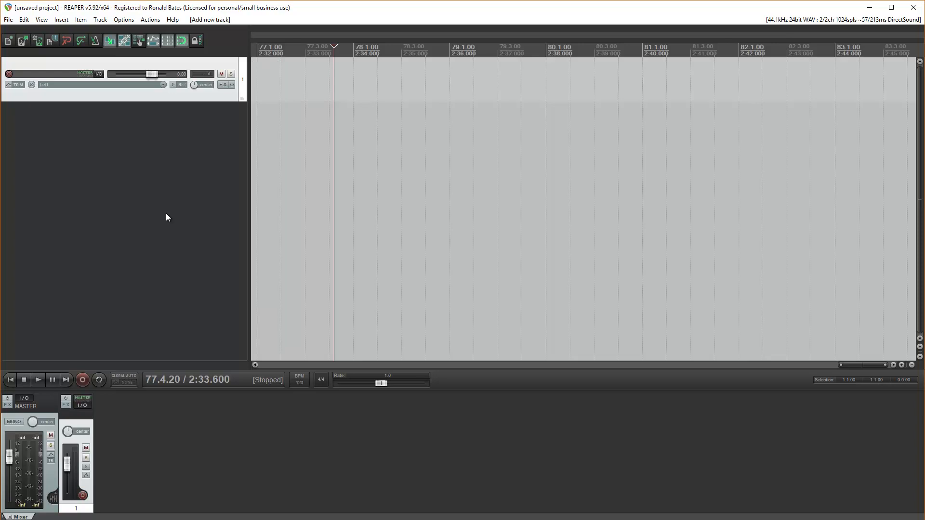
{"action": "key", "text": "Home"}
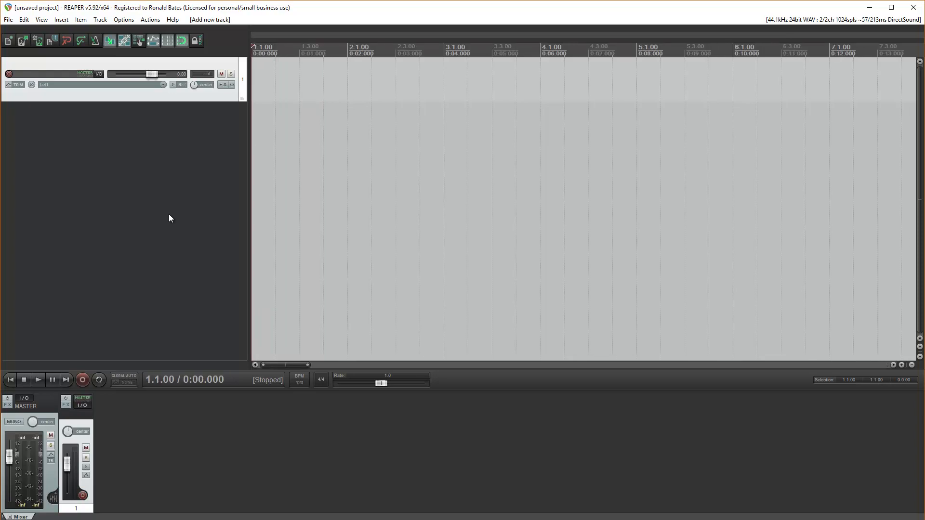
{"action": "left_click", "coordinate": [170, 215]}
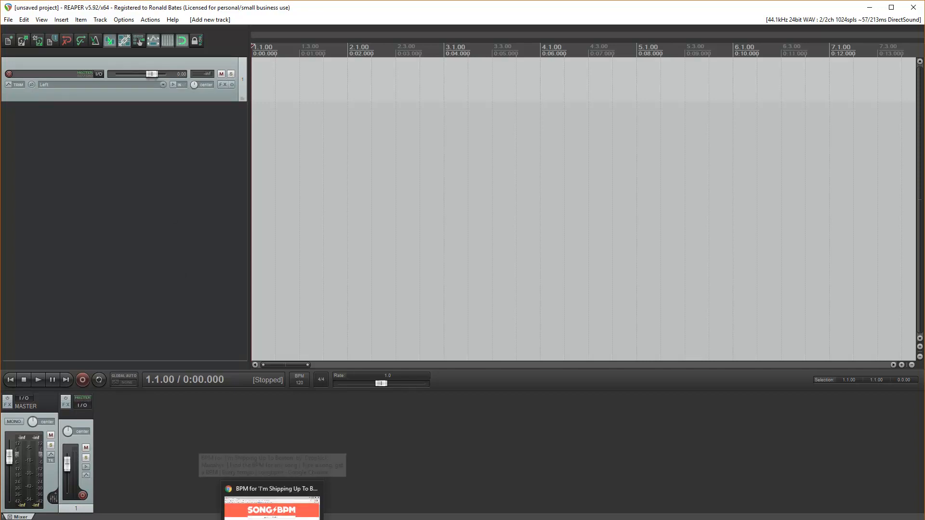
- Check the Dropkick Murphys song's tempo on the Song BPM page in Chrome, and set the REAPER project tempo to 129 BPM
{"action": "left_click", "coordinate": [272, 517]}
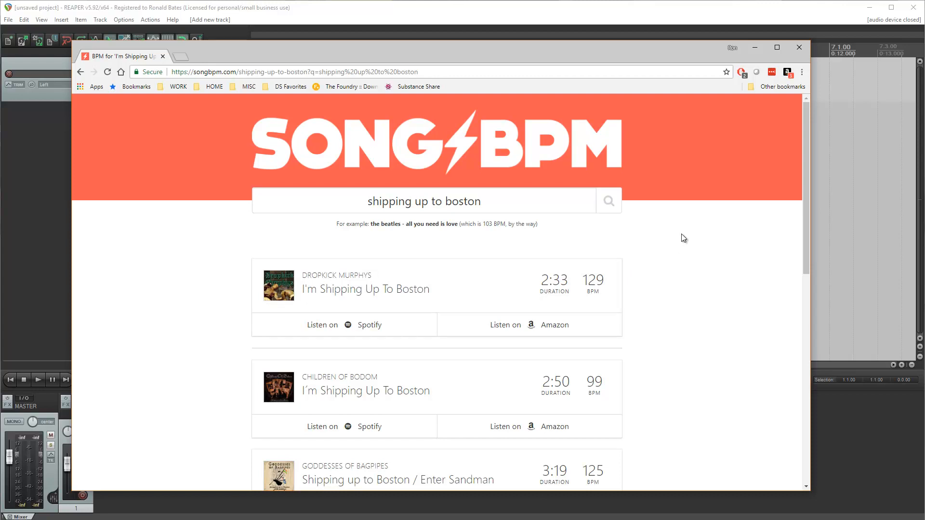
{"action": "left_click", "coordinate": [754, 49]}
{"action": "left_click", "coordinate": [300, 382]}
{"action": "type", "text": "129"}
{"action": "key", "text": "Return"}
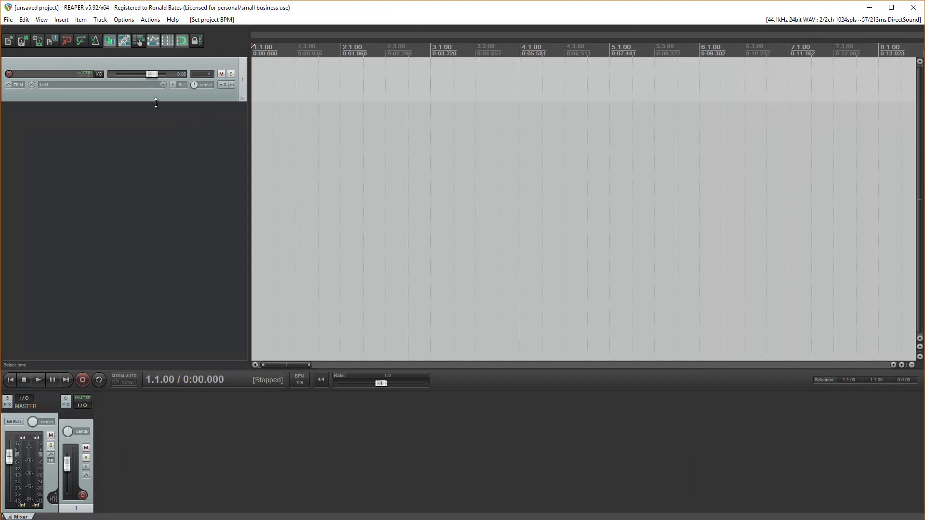
- Insert the media file "11 I'm Shipping Up To Boston.mp3" on the track and return the edit cursor to the project start
{"action": "left_click", "coordinate": [61, 19]}
{"action": "left_click", "coordinate": [73, 30]}
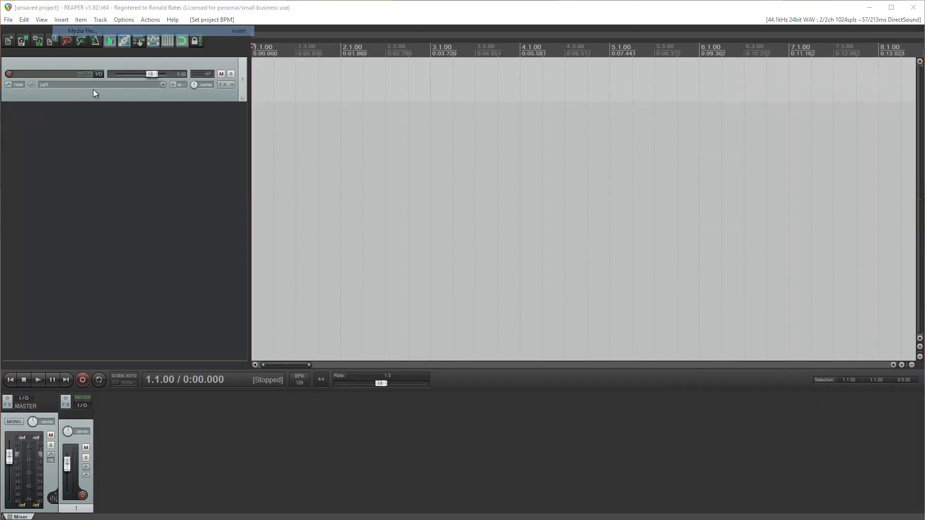
{"action": "double_click", "coordinate": [126, 193]}
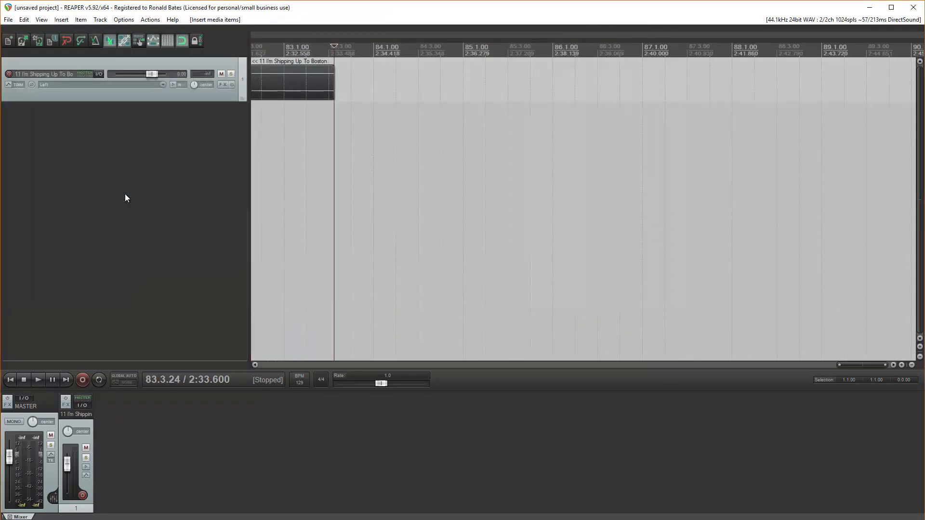
{"action": "key", "text": "Home"}
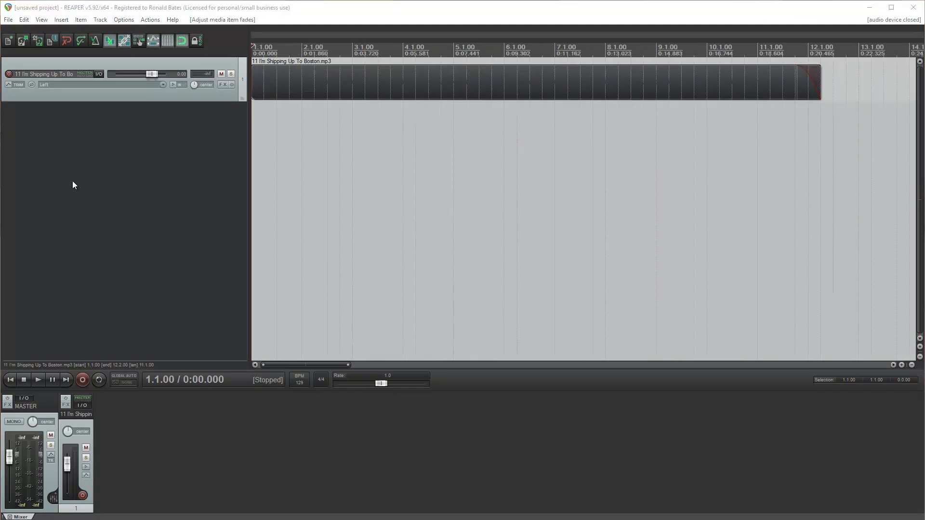
{"action": "left_click", "coordinate": [276, 153]}
{"action": "key", "text": "Home"}
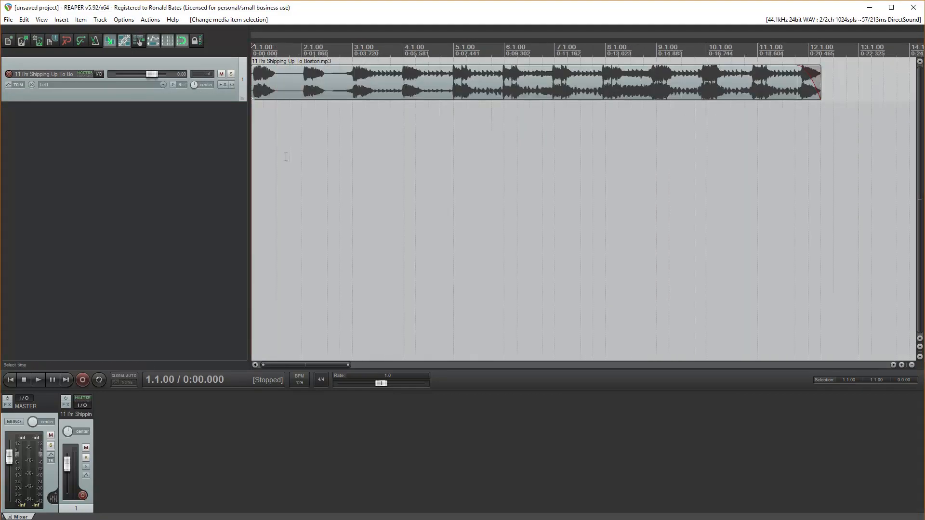
- Play the song and examine how its beats line up with the measure lines, up to around measure 7
{"action": "key", "text": "space"}
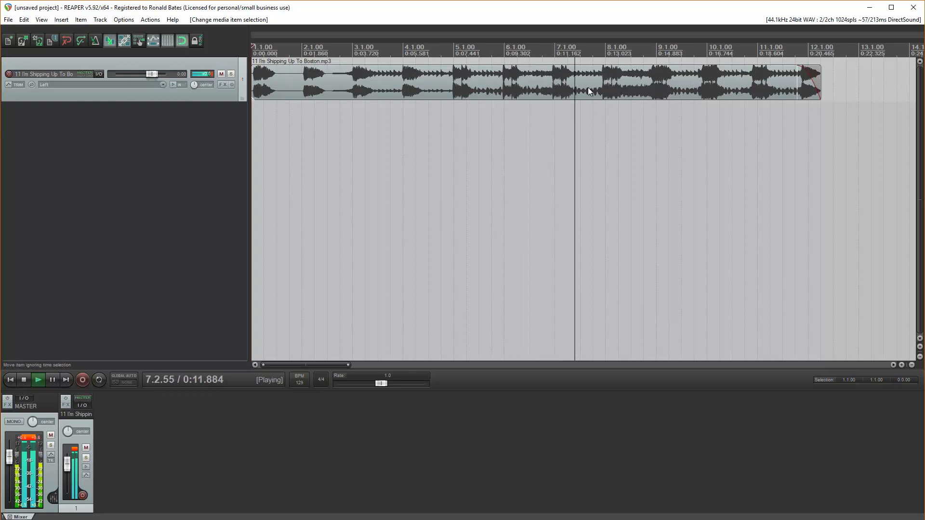
{"action": "key", "text": "space"}
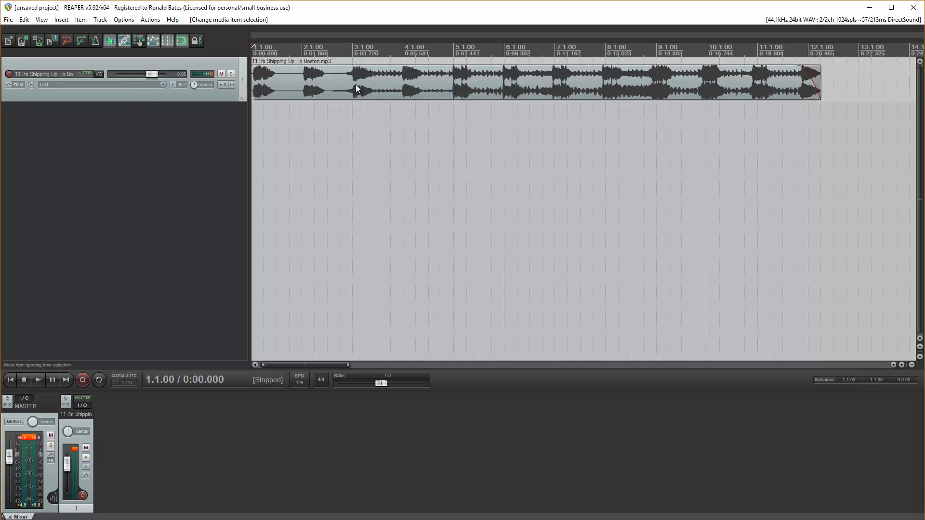
{"action": "scroll", "coordinate": [357, 74], "scroll_direction": "up", "scroll_amount": 4}
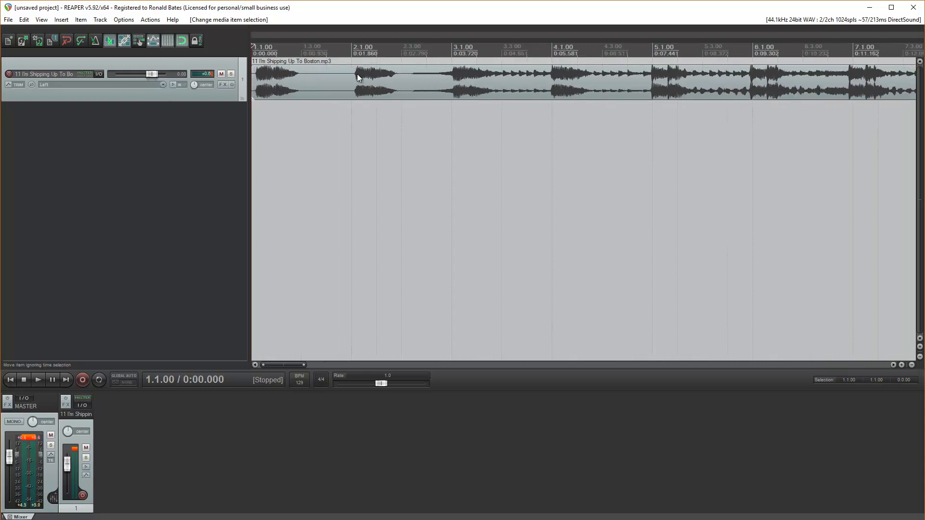
{"action": "left_click_drag", "start_coordinate": [271, 363], "coordinate": [307, 363]}
{"action": "left_click", "coordinate": [496, 47]}
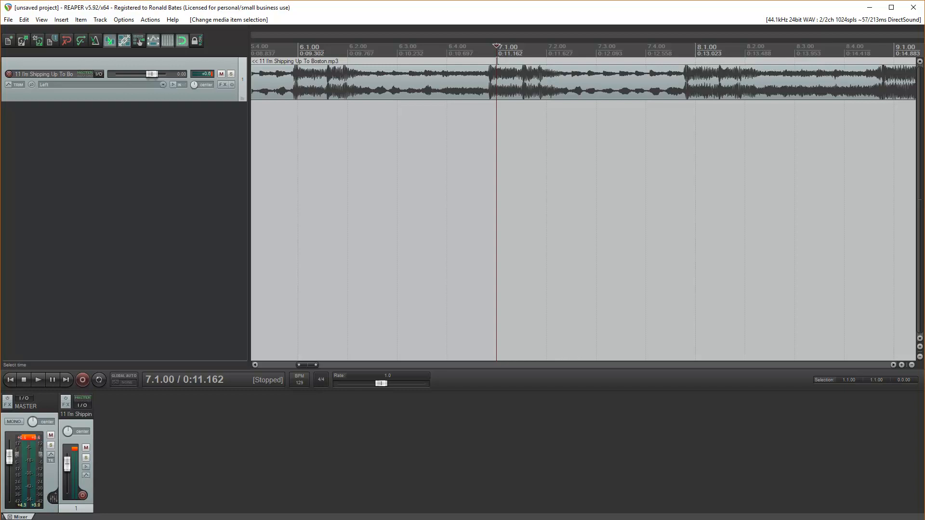
{"action": "key", "text": "Home"}
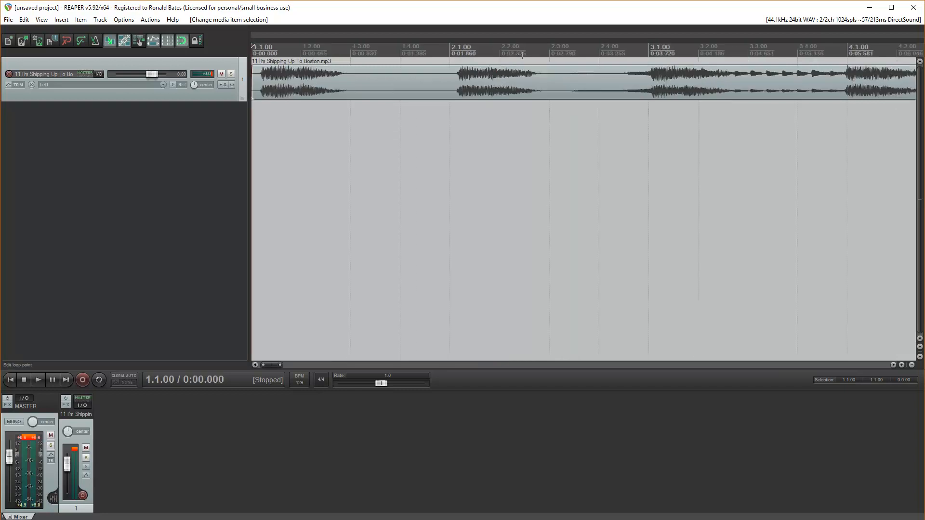
{"action": "scroll", "coordinate": [368, 87], "scroll_direction": "down", "scroll_amount": 8}
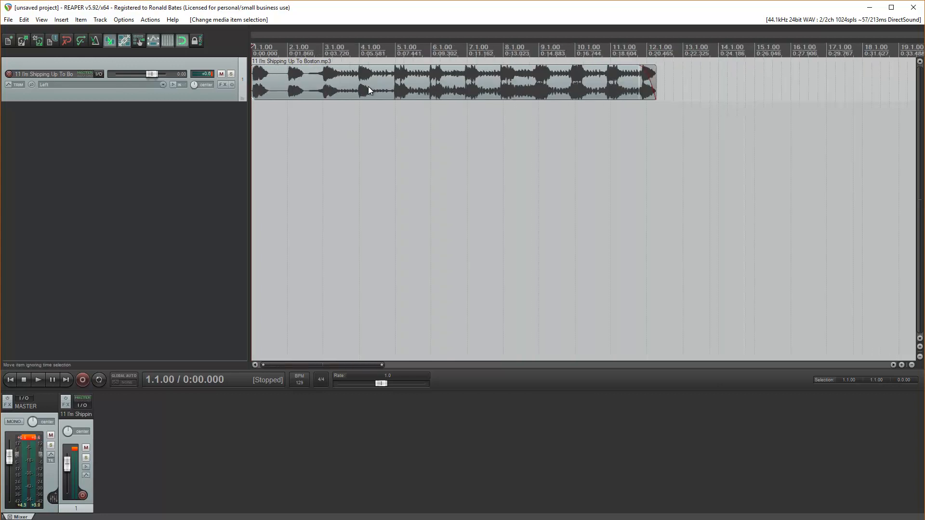
{"action": "scroll", "coordinate": [368, 85], "scroll_direction": "up", "scroll_amount": 3}
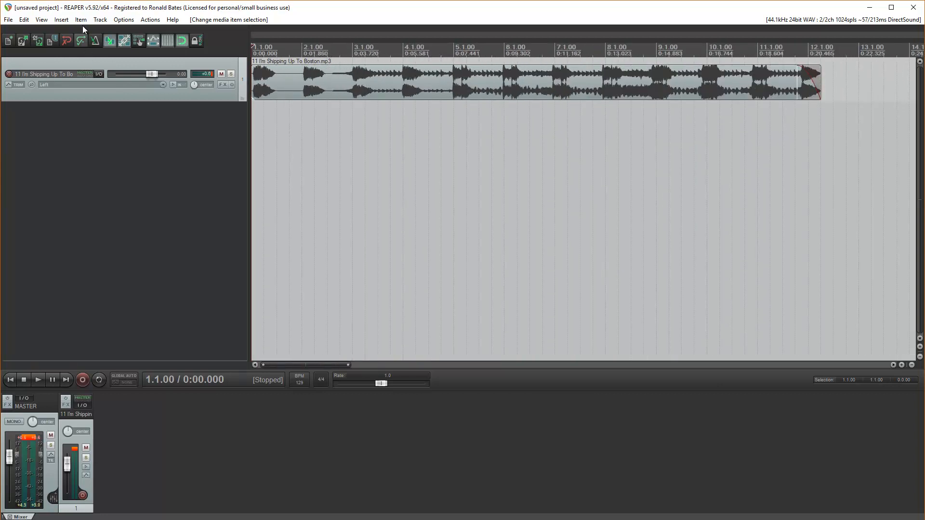
- Insert a click source on a new second track and extend it to the end of the song item
{"action": "left_click", "coordinate": [60, 20]}
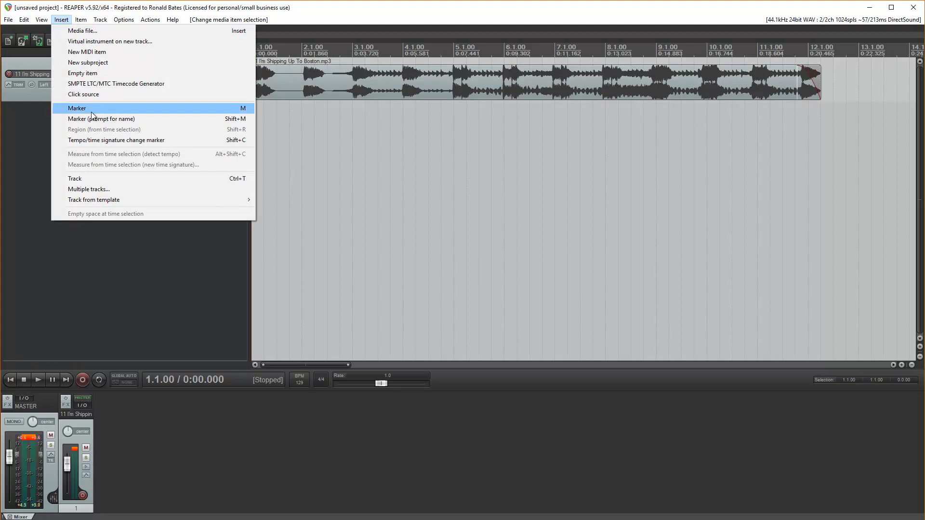
{"action": "left_click", "coordinate": [42, 146]}
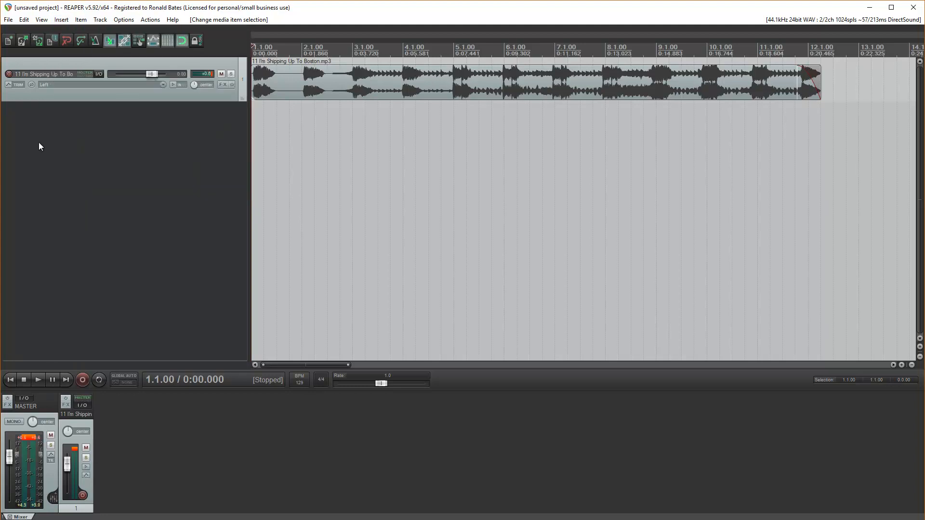
{"action": "double_click", "coordinate": [39, 144]}
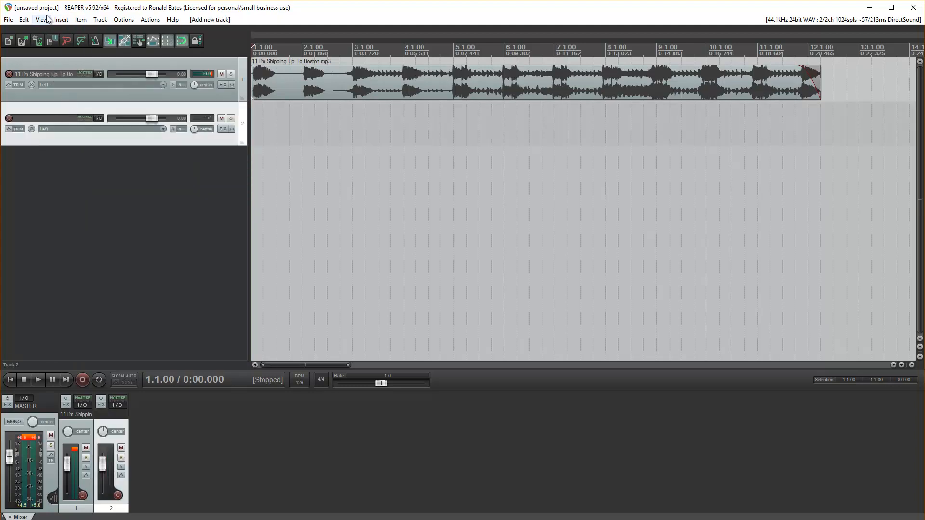
{"action": "left_click", "coordinate": [61, 20]}
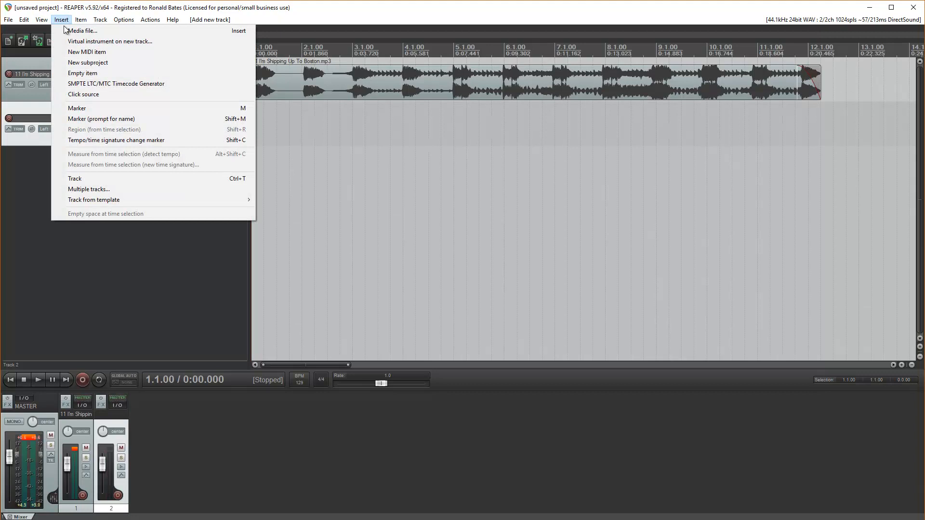
{"action": "left_click", "coordinate": [108, 95]}
{"action": "left_click_drag", "start_coordinate": [523, 123], "coordinate": [823, 116]}
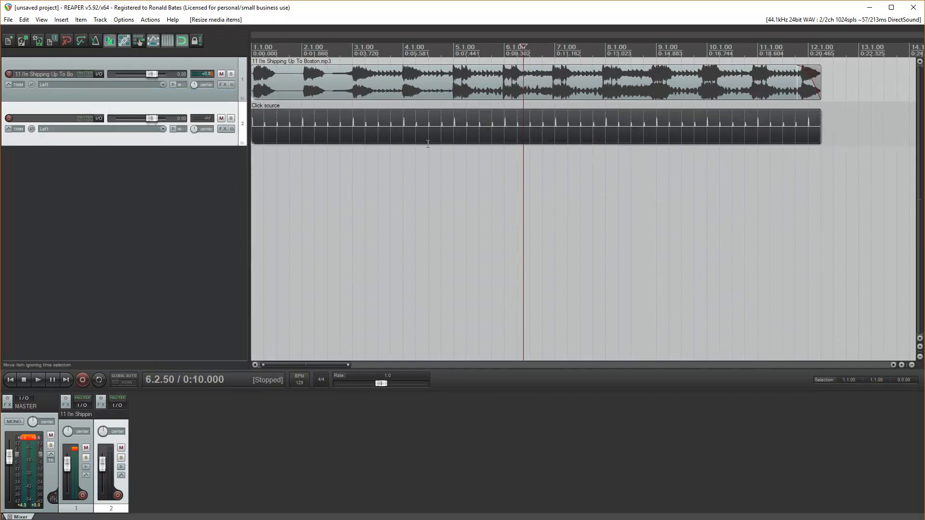
- Lower the song track's volume and raise the click track's volume to +11.2 dB
{"action": "scroll", "coordinate": [480, 97], "scroll_direction": "up", "scroll_amount": 3}
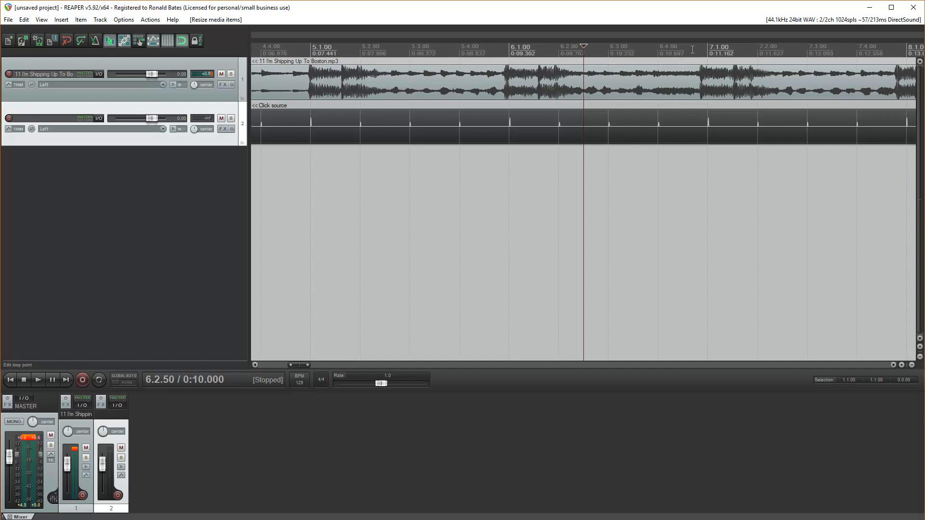
{"action": "left_click", "coordinate": [709, 47]}
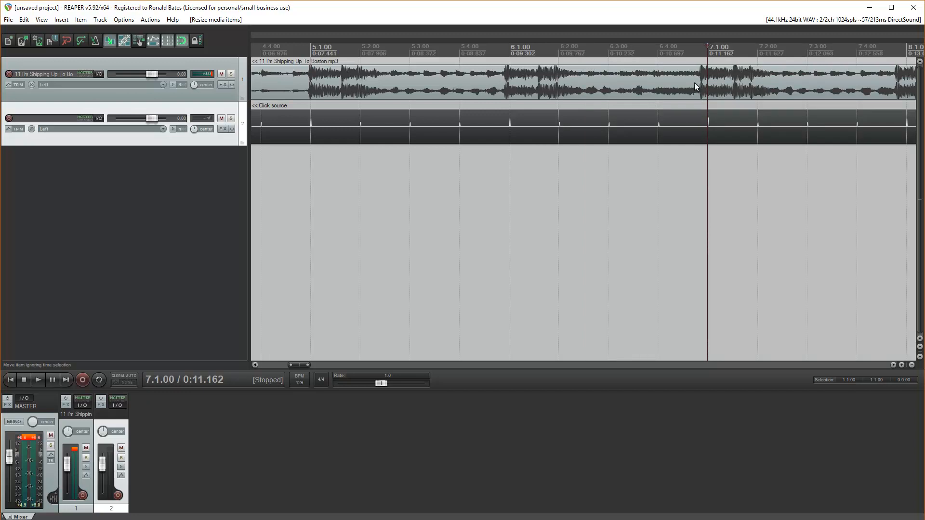
{"action": "key", "text": "Home"}
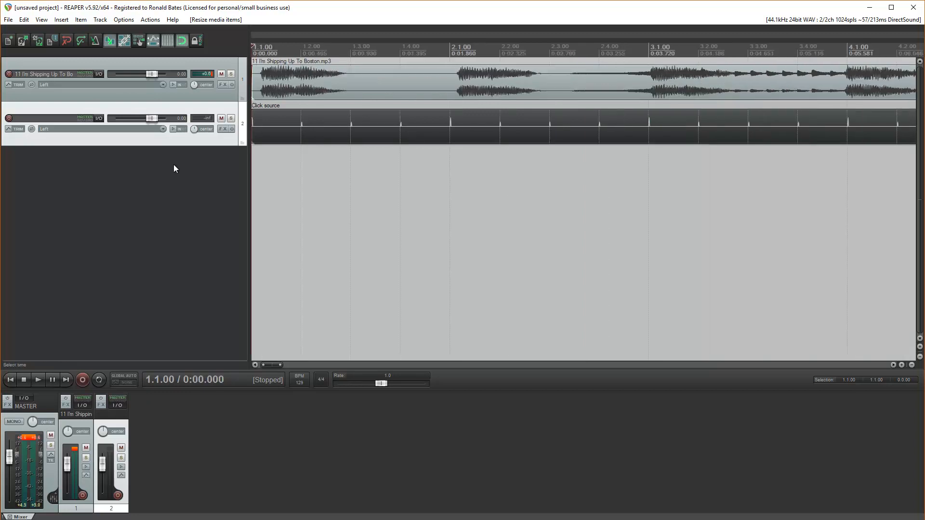
{"action": "scroll", "coordinate": [355, 172], "scroll_direction": "down", "scroll_amount": 5}
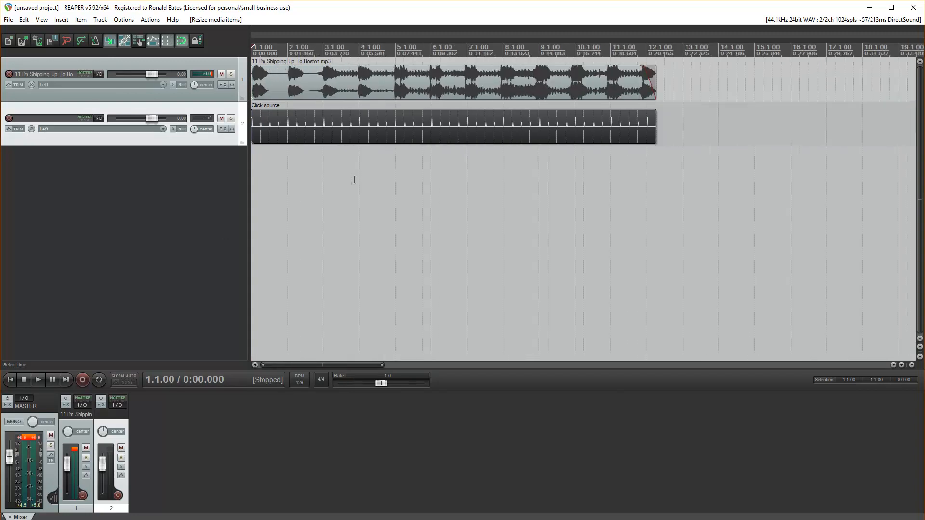
{"action": "left_click_drag", "start_coordinate": [150, 74], "coordinate": [143, 74]}
{"action": "left_click_drag", "start_coordinate": [149, 121], "coordinate": [165, 115]}
{"action": "left_click", "coordinate": [169, 194]}
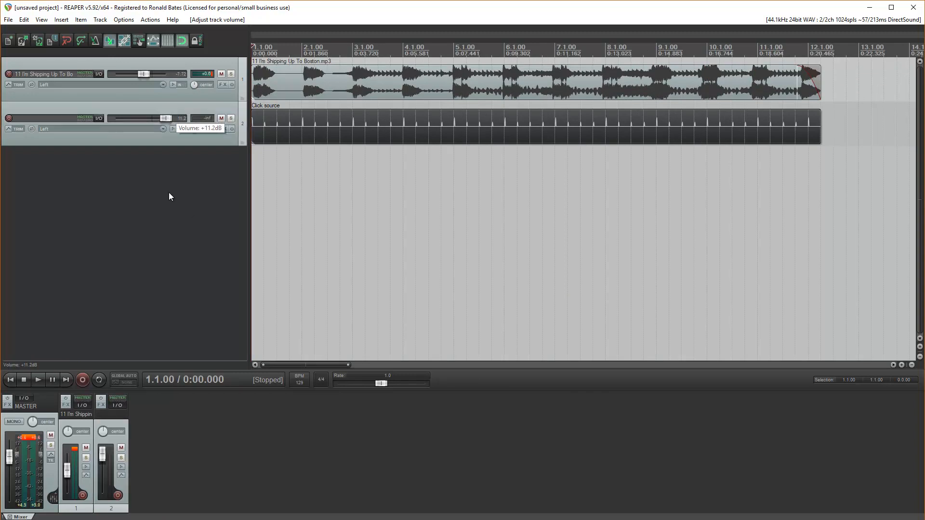
- Play the song together with the click, lower the song track's volume a little further, and stop playback
{"action": "key", "text": "space"}
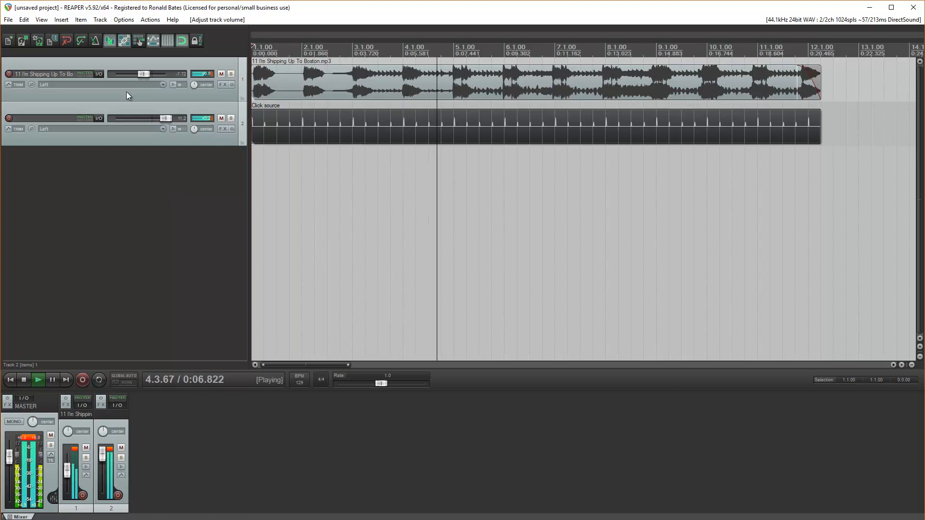
{"action": "left_click_drag", "start_coordinate": [140, 76], "coordinate": [138, 76]}
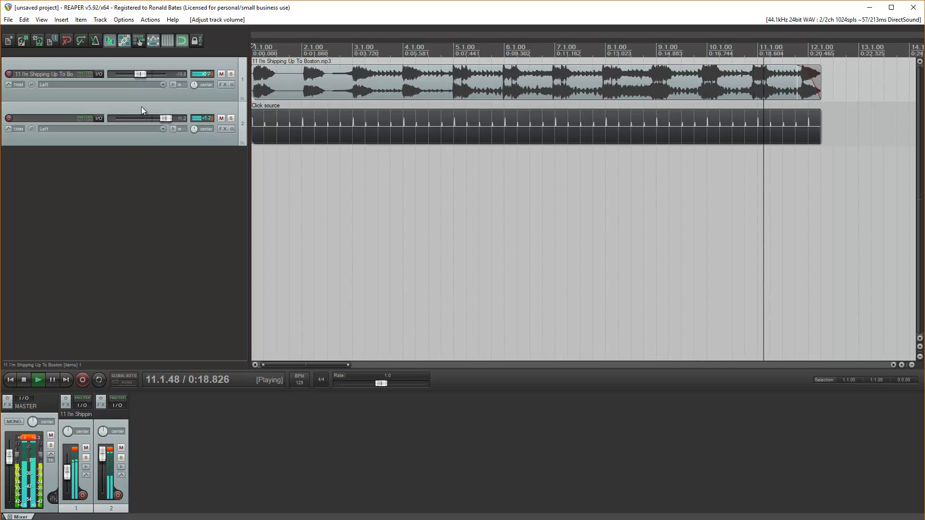
{"action": "left_click", "coordinate": [31, 380]}
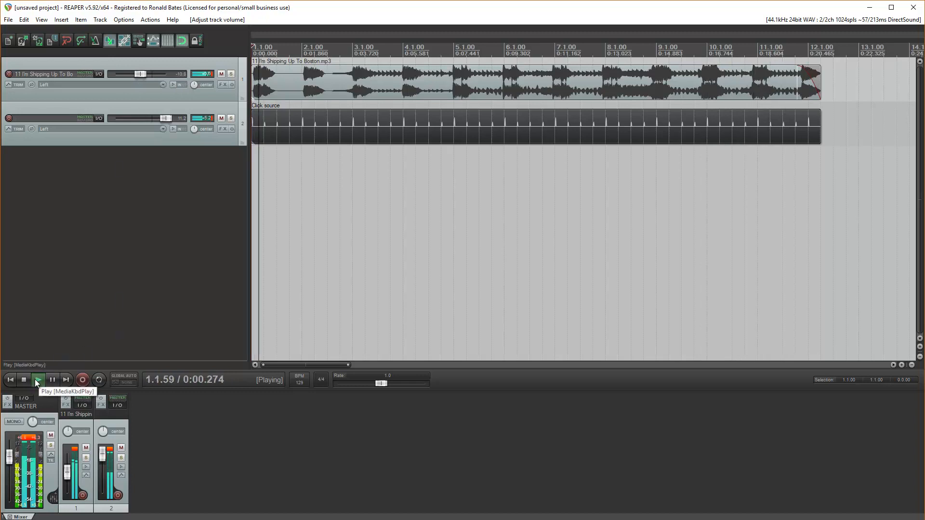
{"action": "left_click", "coordinate": [31, 380]}
{"action": "left_click", "coordinate": [25, 380]}
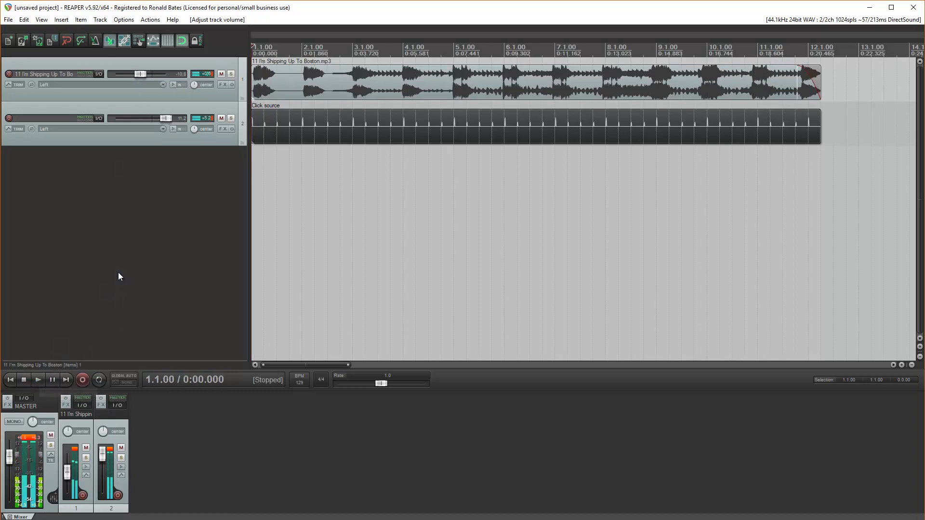
{"action": "left_click", "coordinate": [152, 236]}
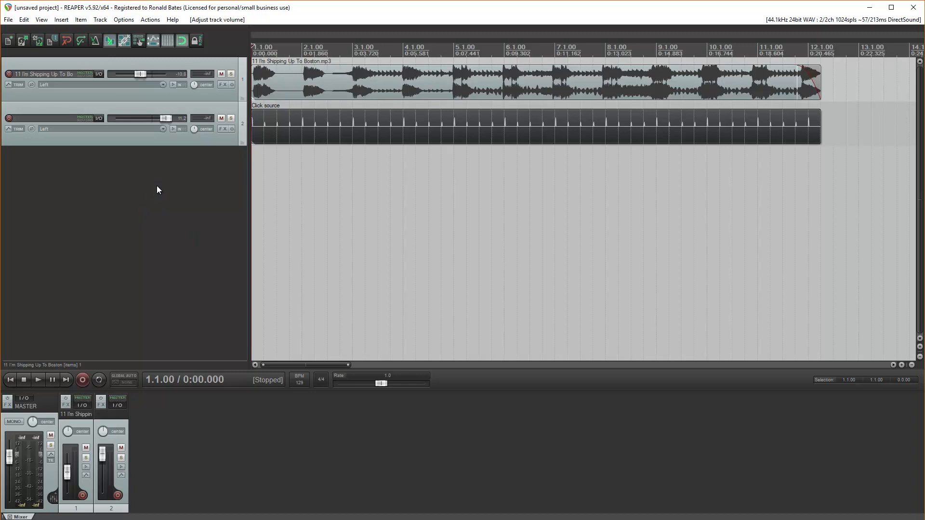
- Delete the click source track from the project
{"action": "left_click", "coordinate": [148, 139]}
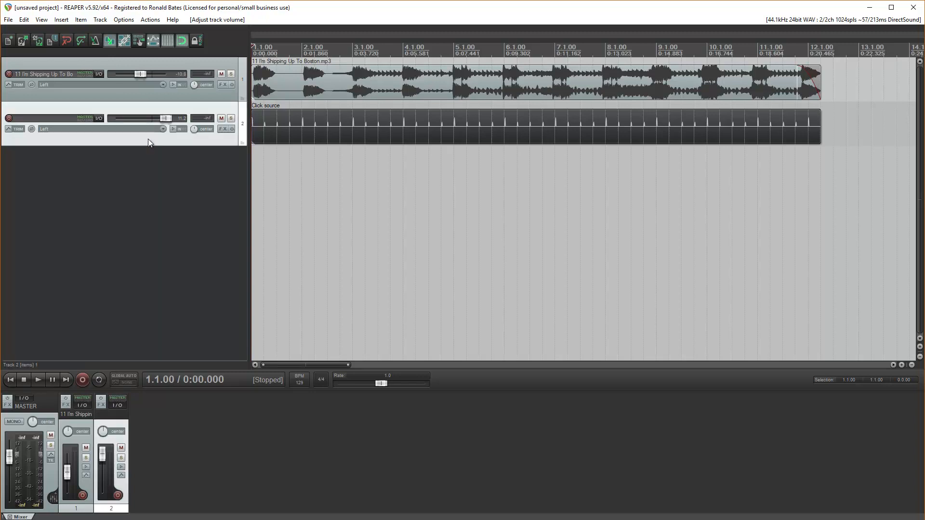
{"action": "key", "text": "Delete"}
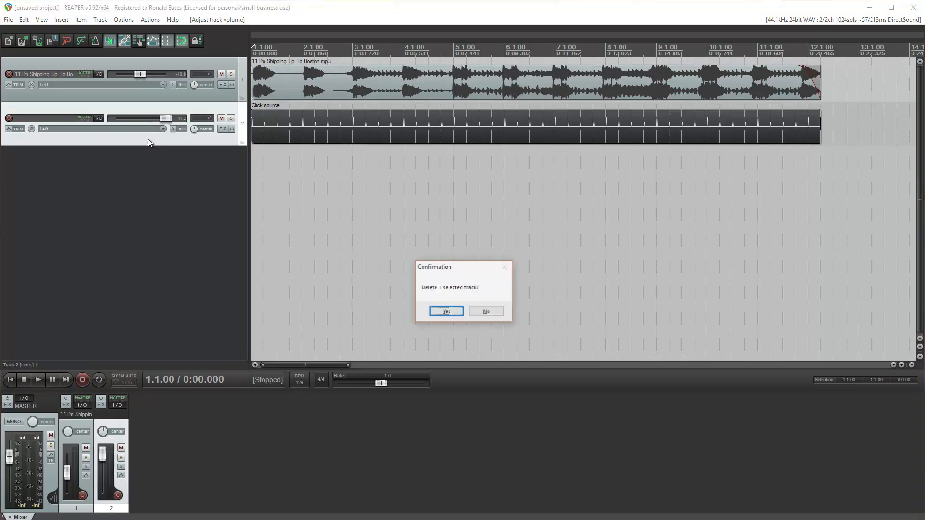
{"action": "left_click", "coordinate": [445, 313]}
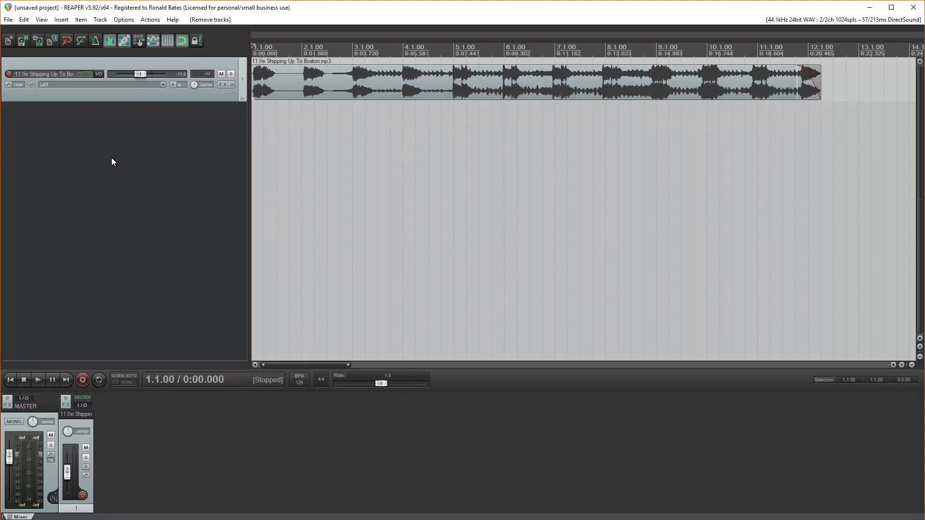
- Set the project timebase to Time for items/envelopes/markers, and keep Time for the tempo/time signature envelope
{"action": "left_click", "coordinate": [8, 19]}
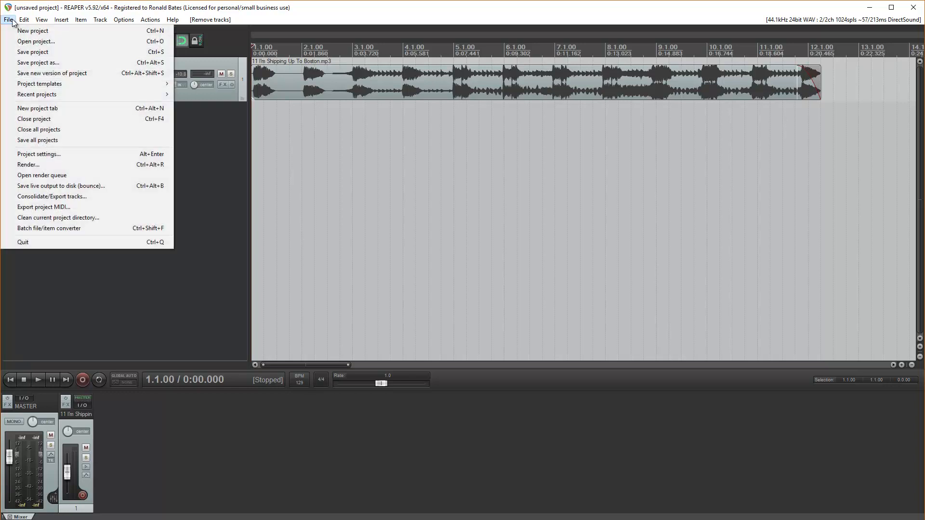
{"action": "left_click", "coordinate": [62, 154]}
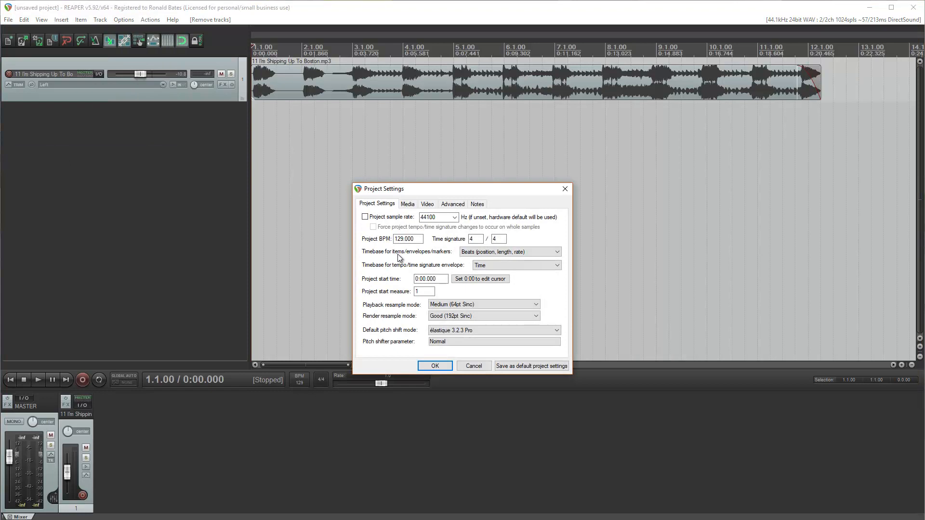
{"action": "left_click", "coordinate": [464, 252]}
{"action": "left_click", "coordinate": [467, 258]}
{"action": "left_click", "coordinate": [475, 266]}
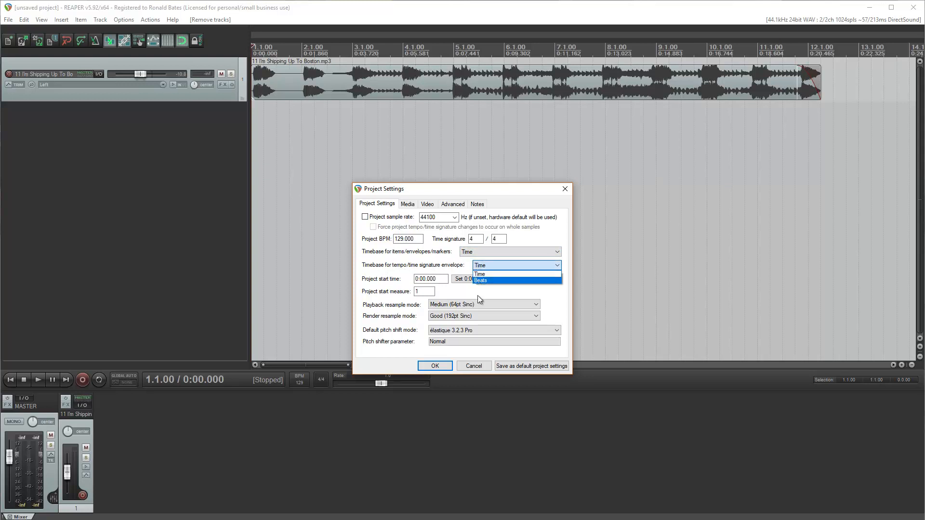
{"action": "left_click", "coordinate": [491, 275]}
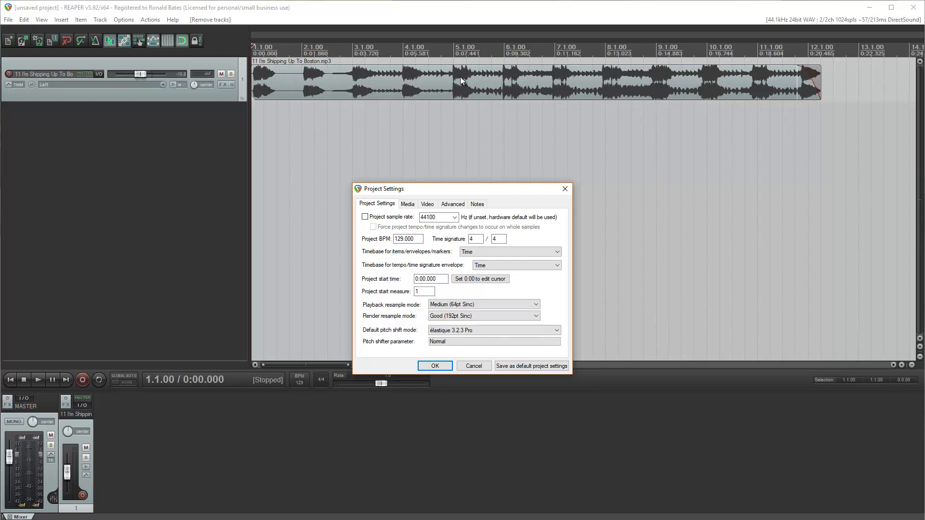
{"action": "left_click", "coordinate": [435, 367]}
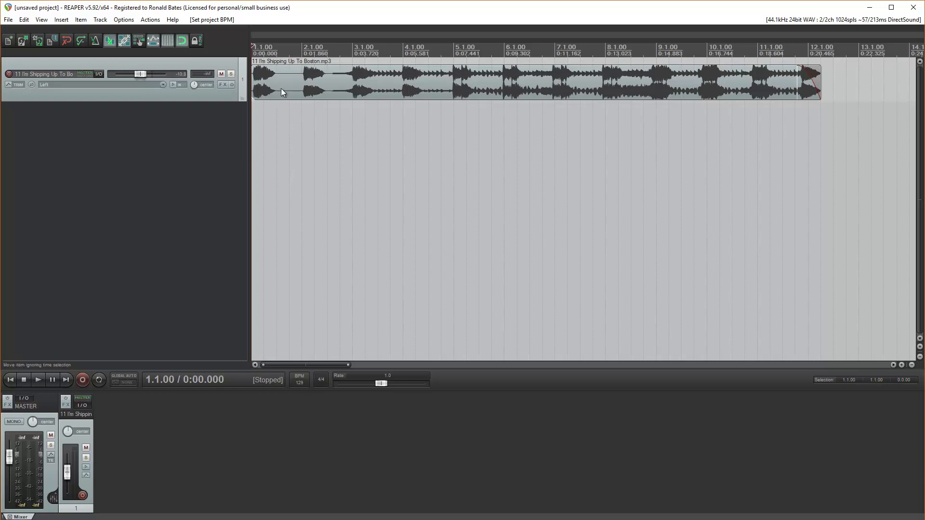
- Split the song item at the start of its first note, at about 0:00.096
{"action": "left_click", "coordinate": [215, 145]}
{"action": "scroll", "coordinate": [279, 88], "scroll_direction": "up", "scroll_amount": 6}
{"action": "scroll", "coordinate": [283, 89], "scroll_direction": "up", "scroll_amount": 3}
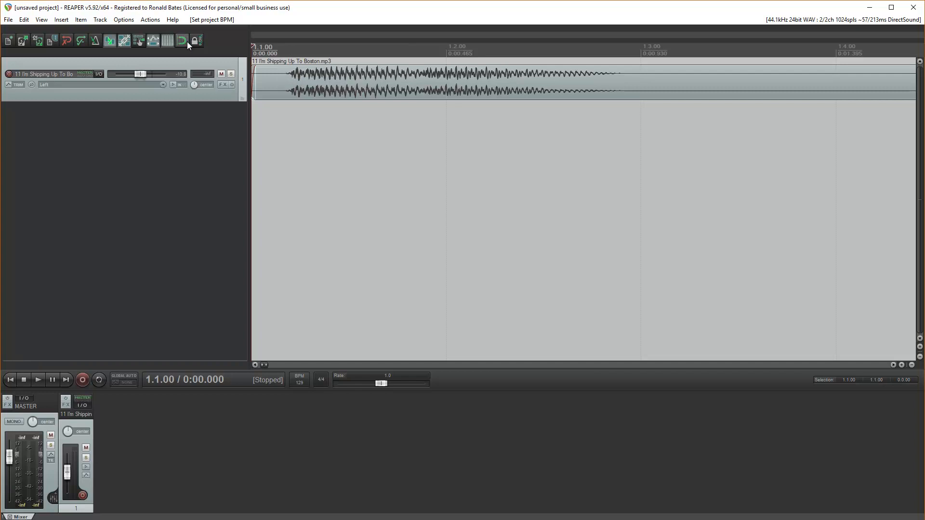
{"action": "left_click", "coordinate": [292, 49]}
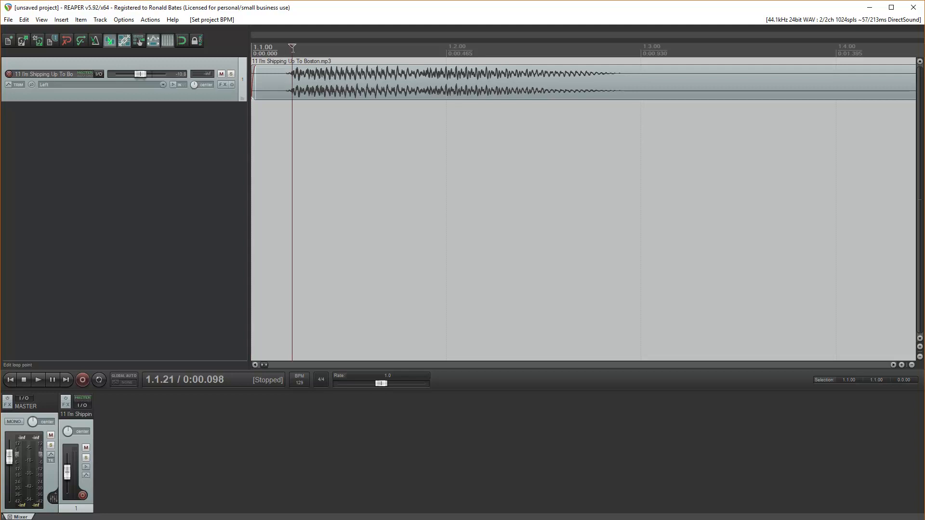
{"action": "left_click", "coordinate": [293, 84]}
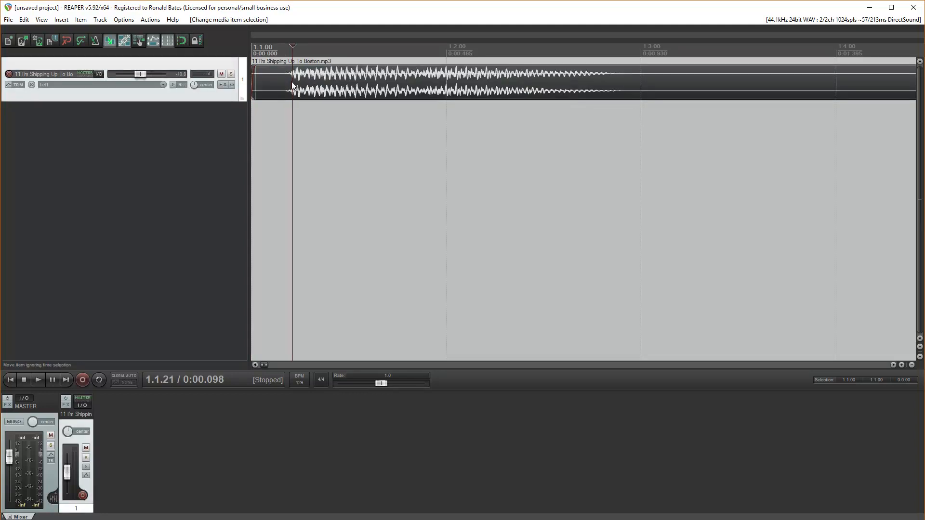
{"action": "left_click", "coordinate": [292, 83]}
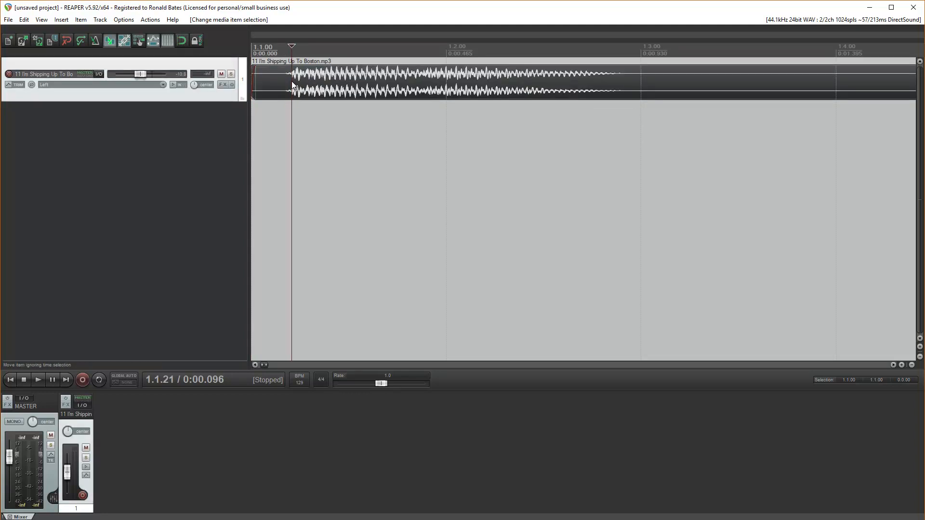
{"action": "key", "text": "s"}
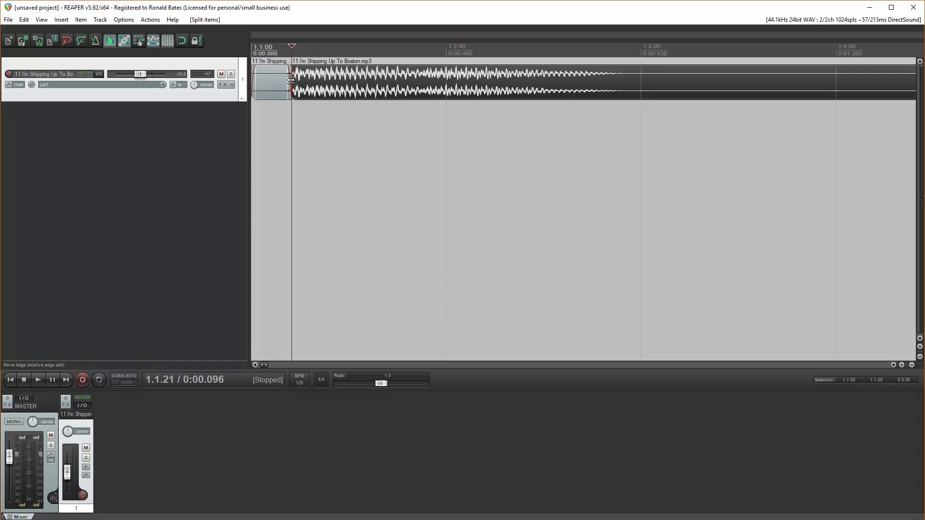
- Delete the short silent piece before the first note and move the remaining song item to the project start
{"action": "left_click", "coordinate": [277, 76]}
{"action": "key", "text": "Delete"}
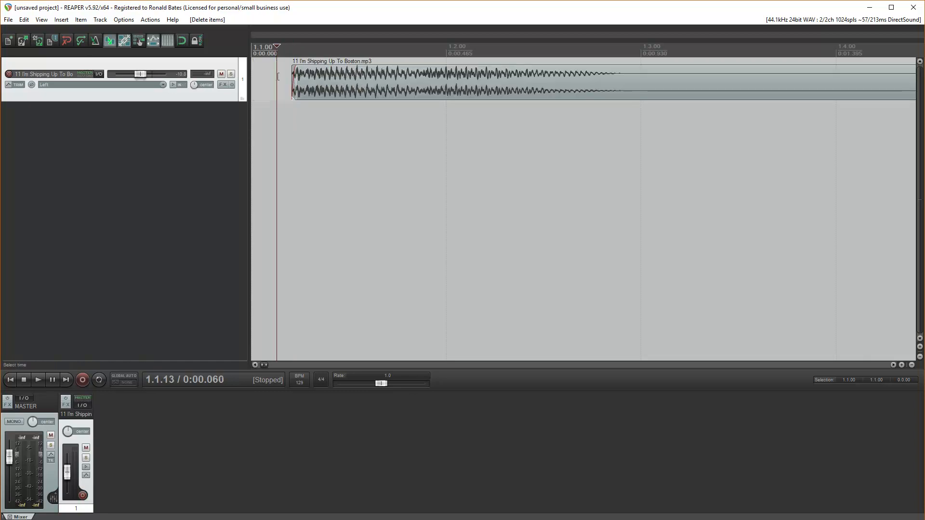
{"action": "left_click_drag", "start_coordinate": [324, 91], "coordinate": [281, 92]}
{"action": "left_click", "coordinate": [12, 382]}
- Play the opening of the song briefly and examine how its beats line up with the measure lines across the item
{"action": "scroll", "coordinate": [424, 186], "scroll_direction": "down", "scroll_amount": 5}
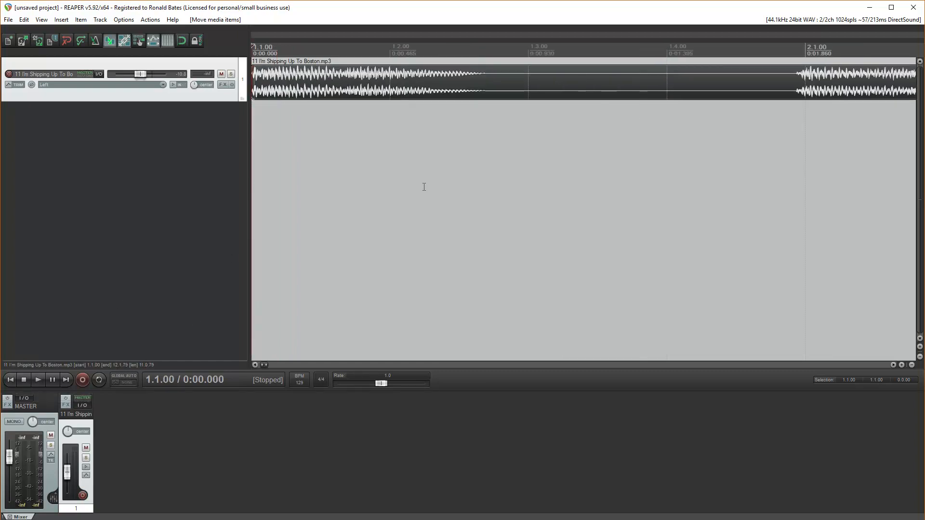
{"action": "scroll", "coordinate": [306, 194], "scroll_direction": "down", "scroll_amount": 1}
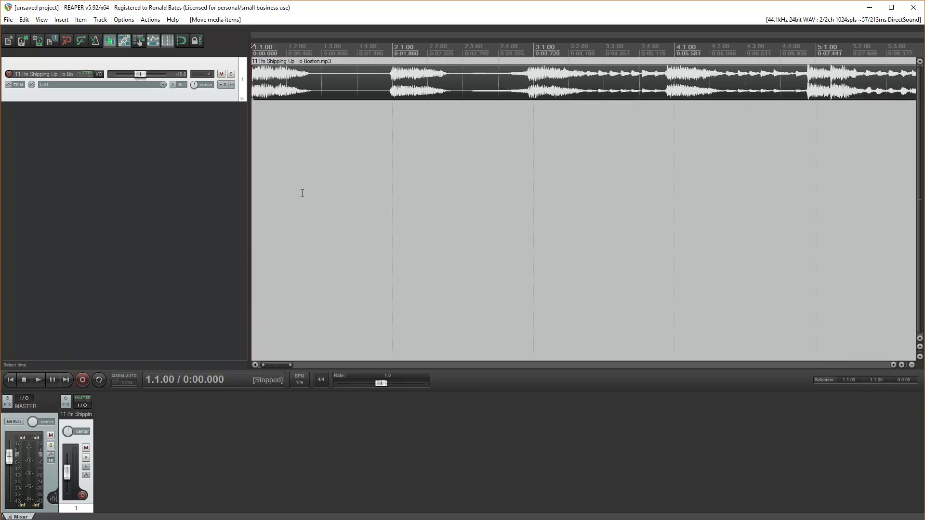
{"action": "scroll", "coordinate": [315, 171], "scroll_direction": "down", "scroll_amount": 1}
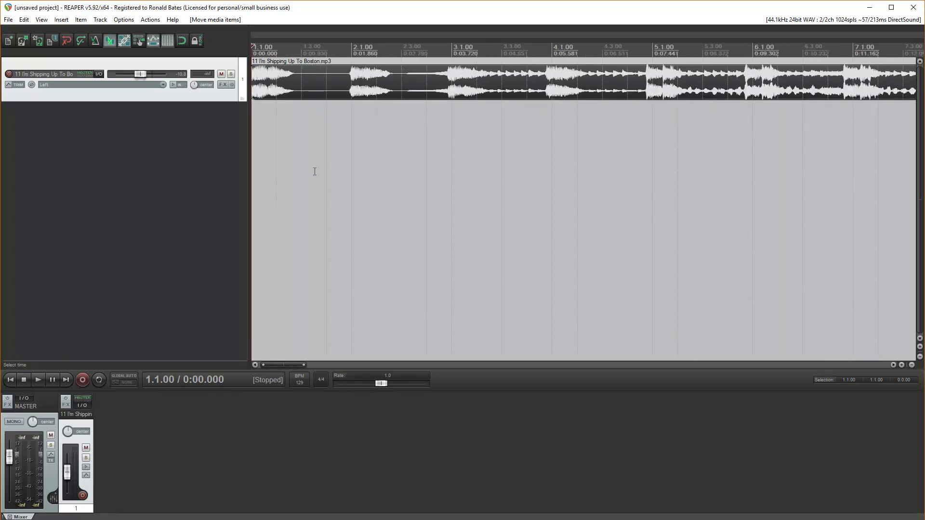
{"action": "scroll", "coordinate": [289, 147], "scroll_direction": "down", "scroll_amount": 1}
{"action": "key", "text": "space"}
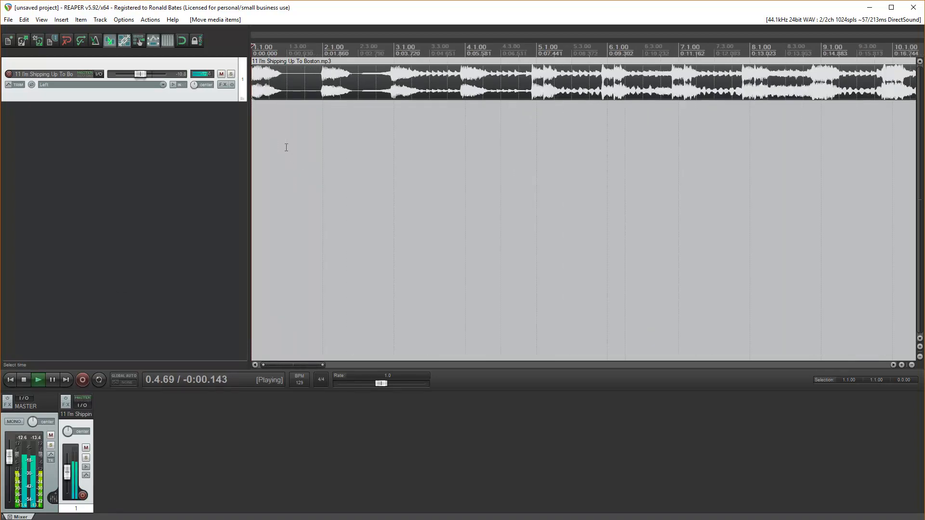
{"action": "key", "text": "space"}
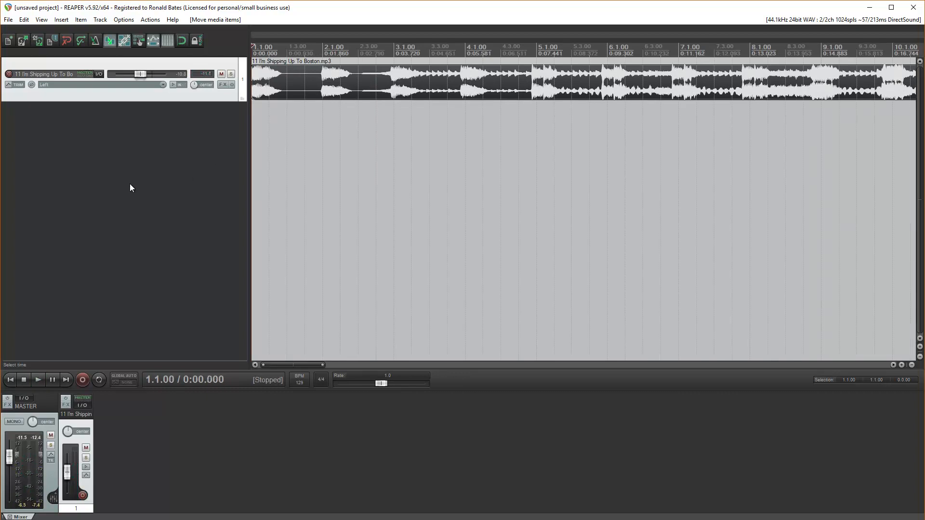
{"action": "key", "text": "alt+Tab"}
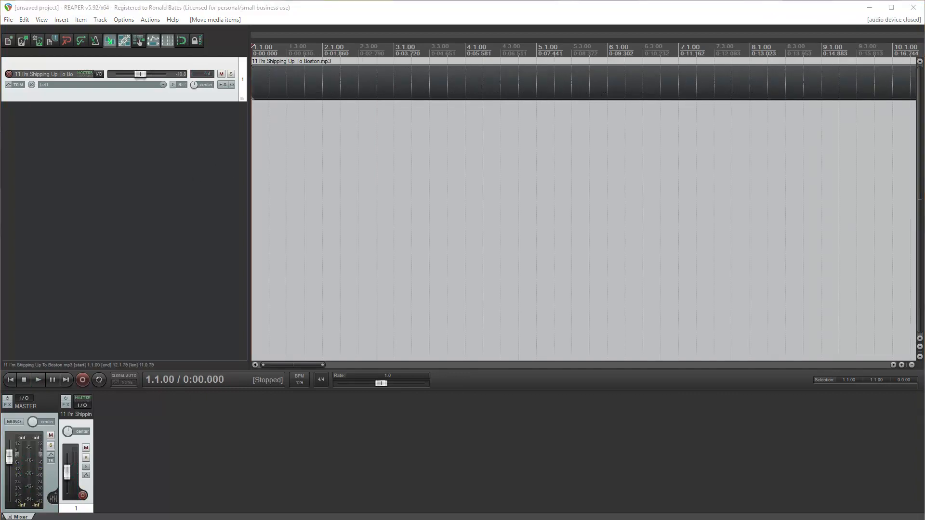
{"action": "left_click", "coordinate": [131, 158]}
{"action": "scroll", "coordinate": [382, 185], "scroll_direction": "down", "scroll_amount": 2}
{"action": "scroll", "coordinate": [382, 186], "scroll_direction": "up", "scroll_amount": 2}
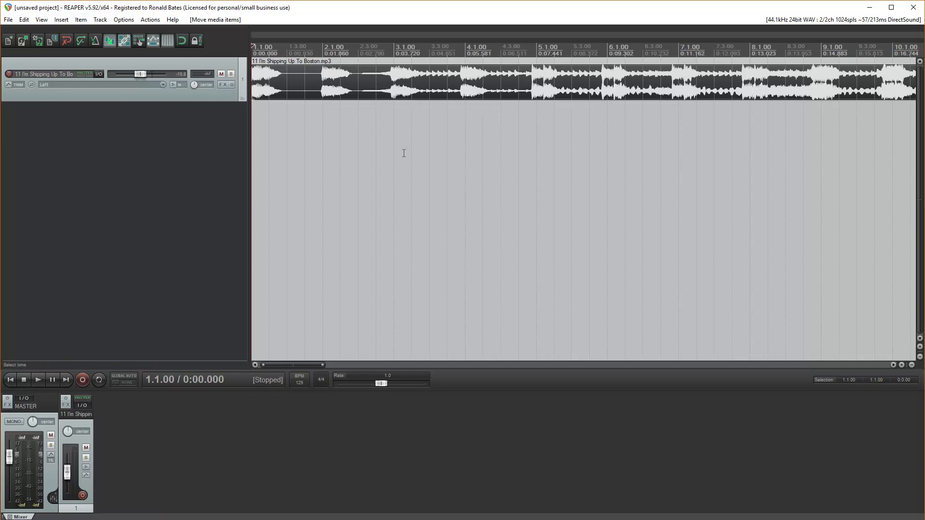
{"action": "scroll", "coordinate": [408, 99], "scroll_direction": "up", "scroll_amount": 2}
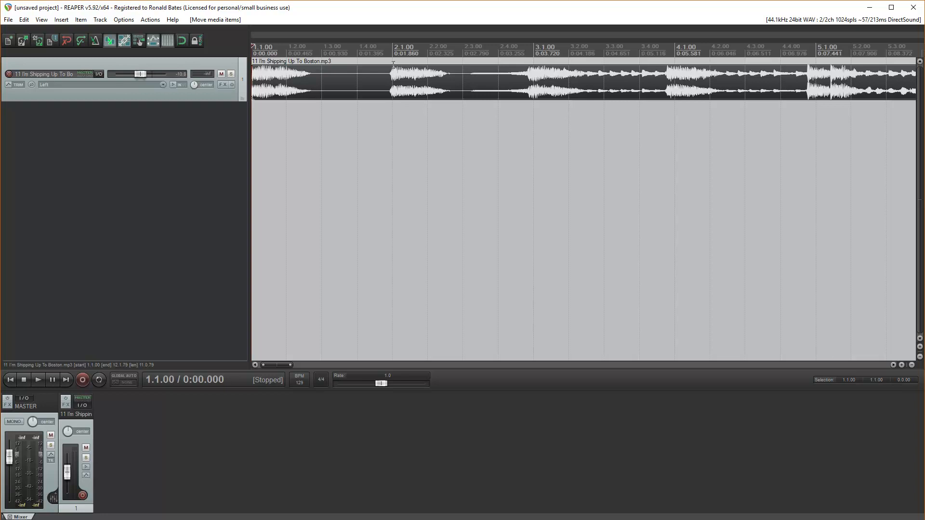
{"action": "scroll", "coordinate": [393, 63], "scroll_direction": "down", "scroll_amount": 1}
{"action": "scroll", "coordinate": [381, 77], "scroll_direction": "down", "scroll_amount": 1}
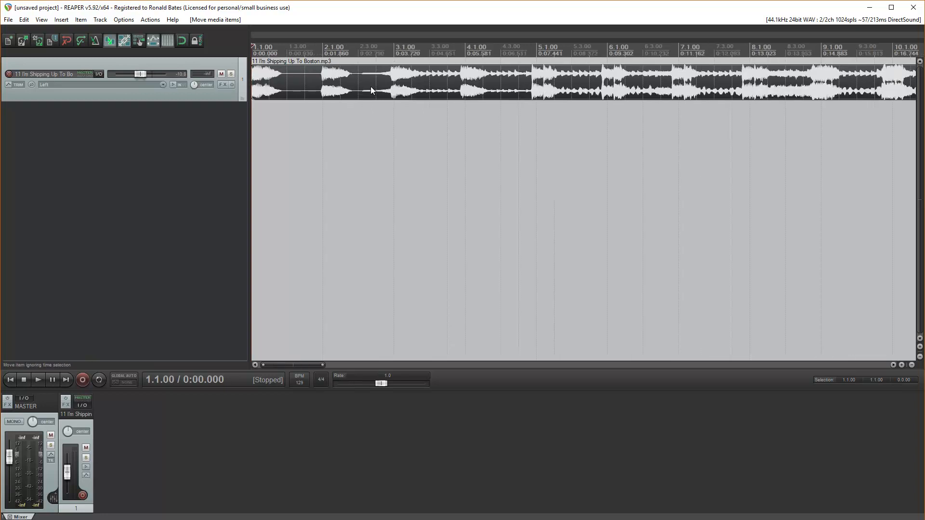
{"action": "scroll", "coordinate": [371, 86], "scroll_direction": "down", "scroll_amount": 1}
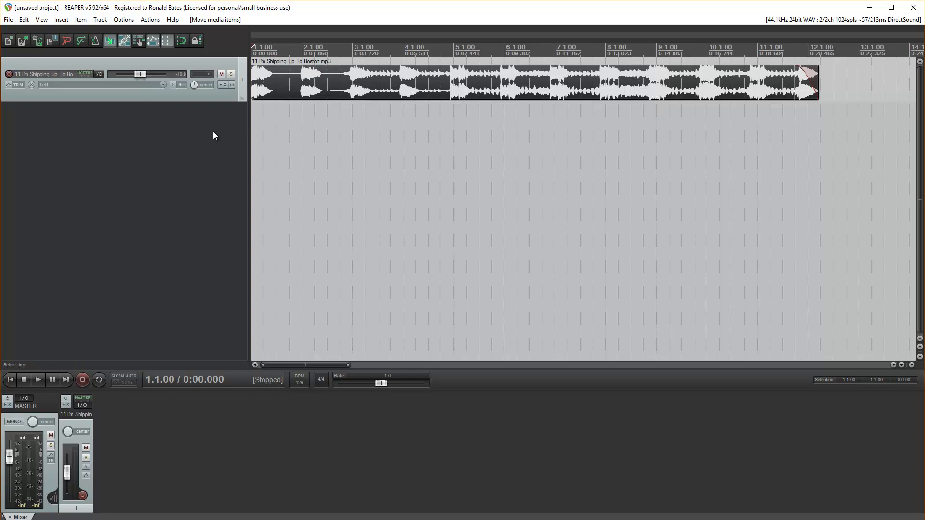
- Add a marker at the project start, 1.1.00
{"action": "left_click", "coordinate": [63, 20]}
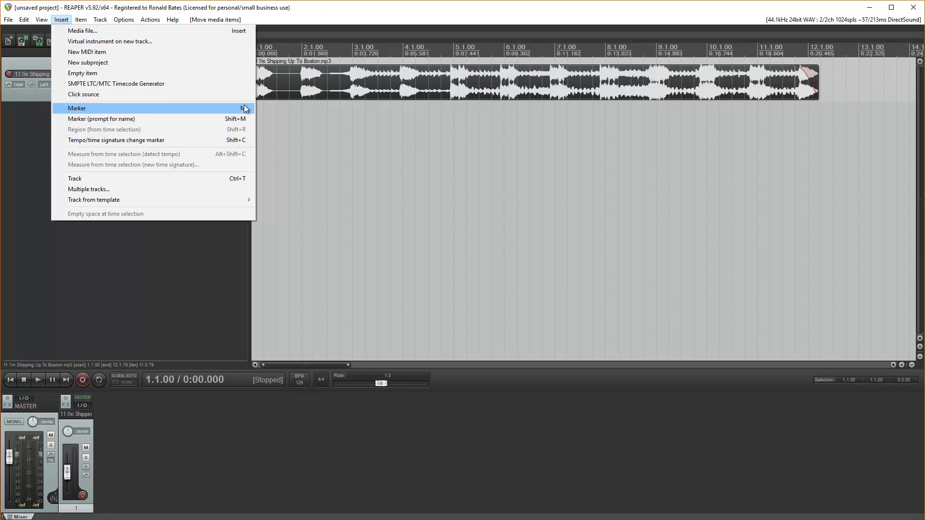
{"action": "left_click", "coordinate": [320, 13]}
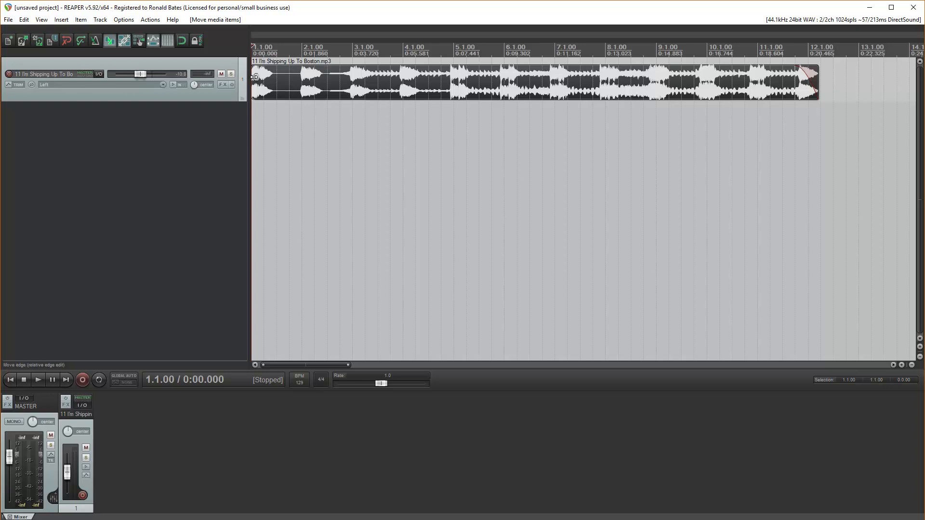
{"action": "key", "text": "m"}
{"action": "key", "text": "alt+Tab"}
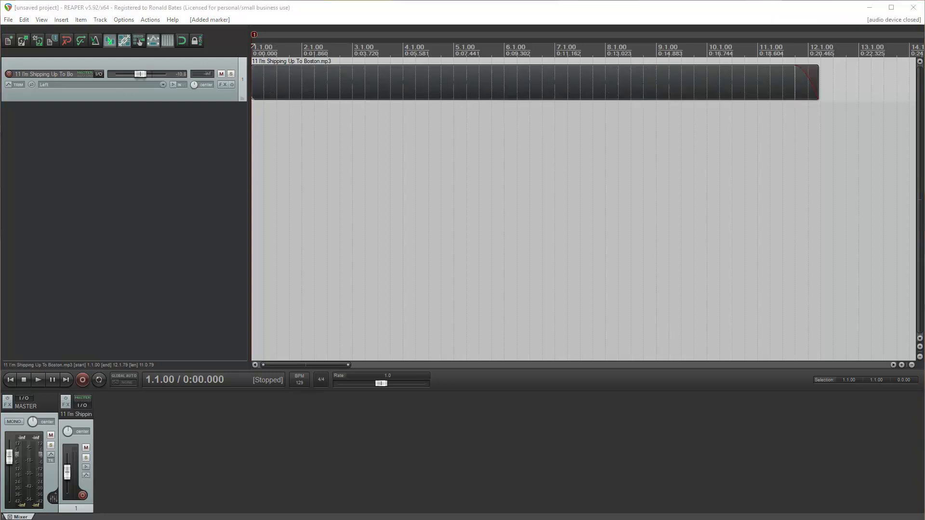
{"action": "key", "text": "alt+Tab"}
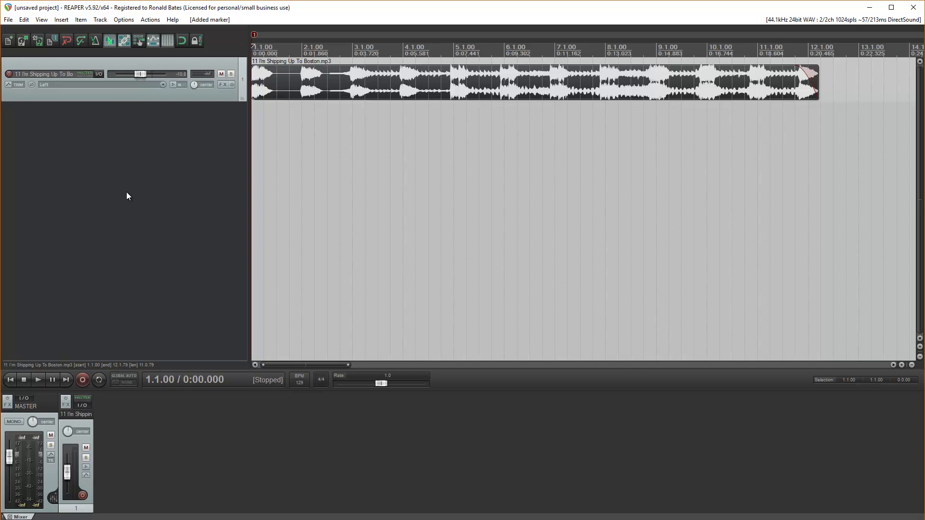
- Play the song from the start and drop markers 2 to 12 on the first beat of each following measure
{"action": "key", "text": "space"}
{"action": "key", "text": "m"}
{"action": "key", "text": "m"}
{"action": "key", "text": "m"}
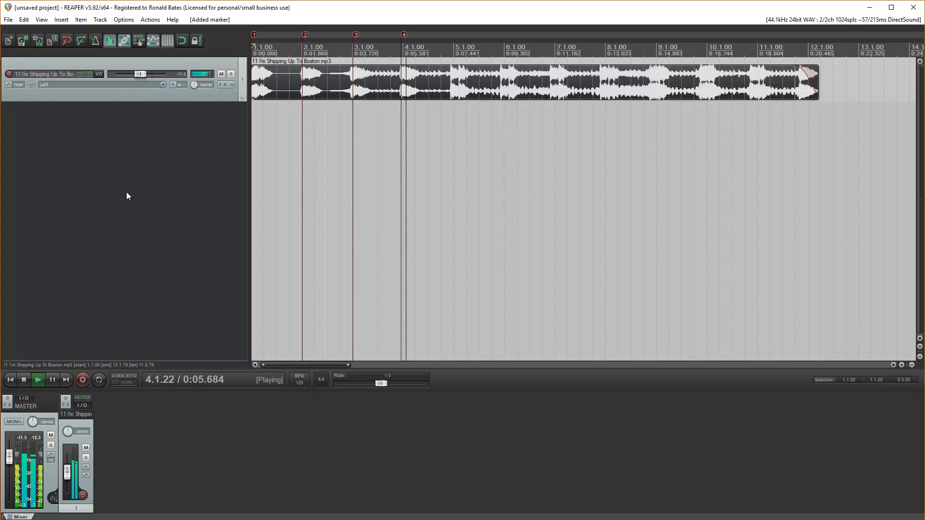
{"action": "key", "text": "m"}
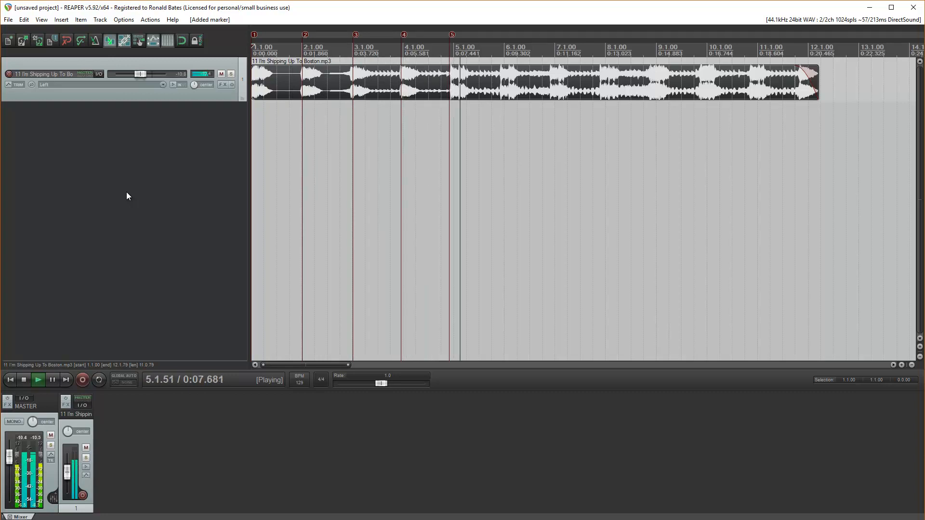
{"action": "key", "text": "m"}
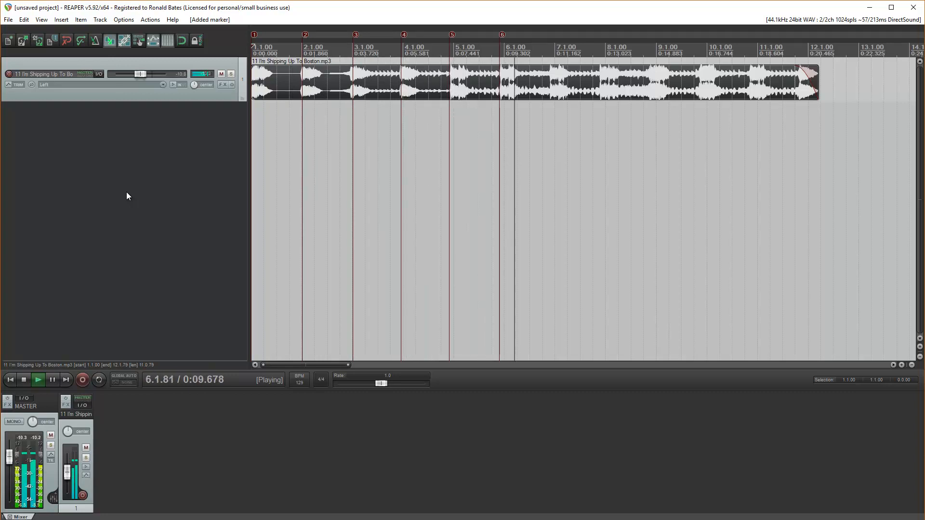
{"action": "key", "text": "m"}
{"action": "key", "text": "space"}
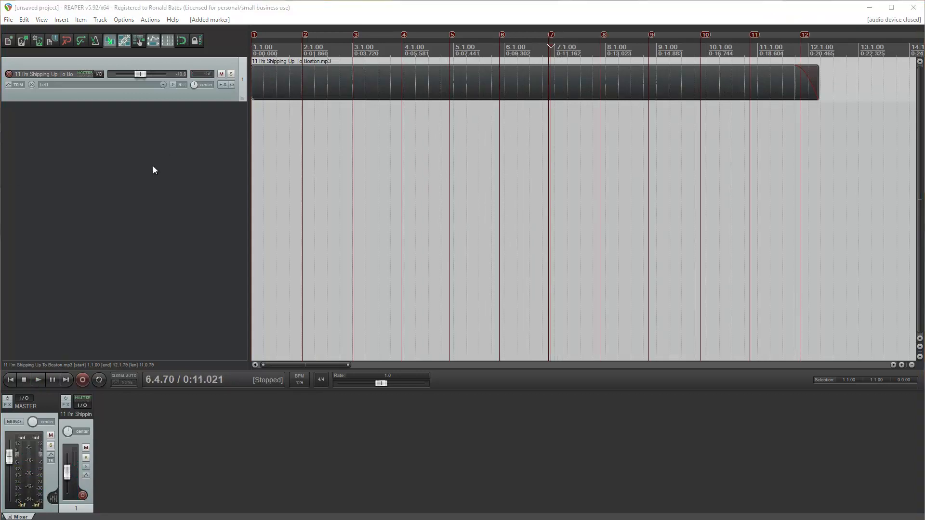
- Move marker 6 slightly later so it sits exactly on the beat's attack in the waveform just before 6.1.00
{"action": "left_click", "coordinate": [164, 148]}
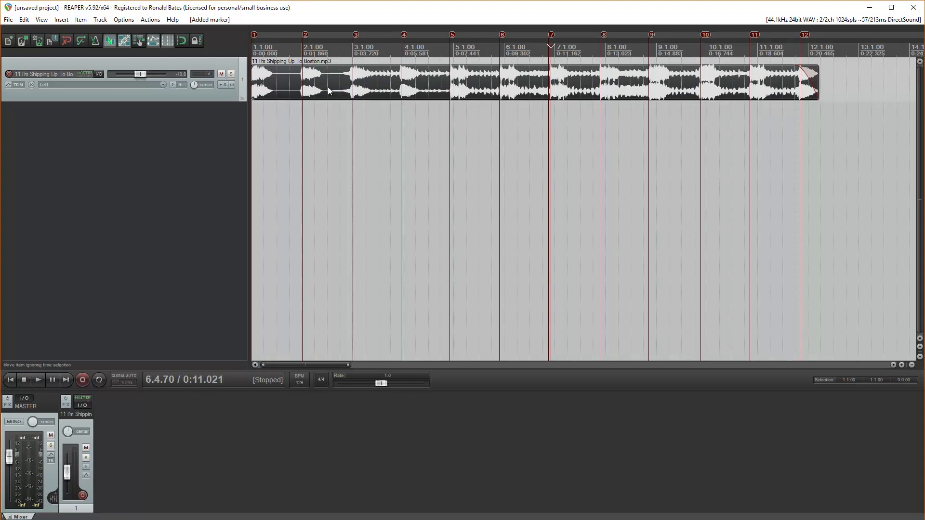
{"action": "scroll", "coordinate": [327, 86], "scroll_direction": "up", "scroll_amount": 3}
{"action": "scroll", "coordinate": [334, 221], "scroll_direction": "up", "scroll_amount": 2}
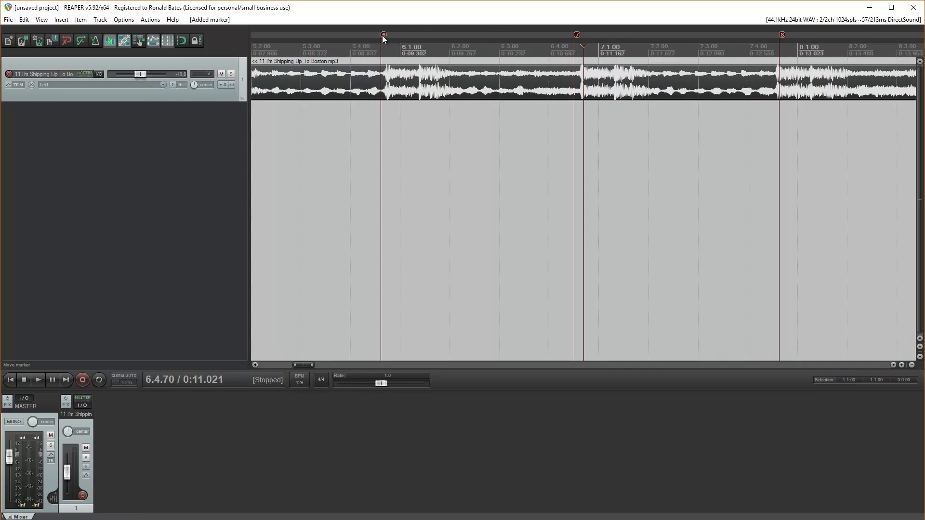
{"action": "left_click_drag", "start_coordinate": [383, 35], "coordinate": [386, 36]}
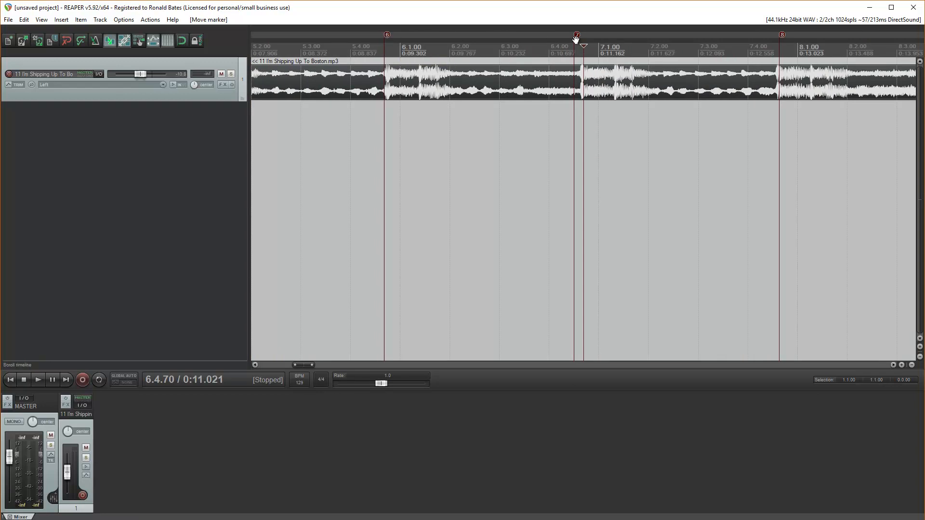
- Move marker 7 slightly later and marker 8 slightly earlier so each sits on its beat's attack in the waveform
{"action": "left_click_drag", "start_coordinate": [577, 36], "coordinate": [583, 36]}
{"action": "left_click_drag", "start_coordinate": [782, 34], "coordinate": [778, 35]}
{"action": "scroll", "coordinate": [679, 86], "scroll_direction": "down", "scroll_amount": 5}
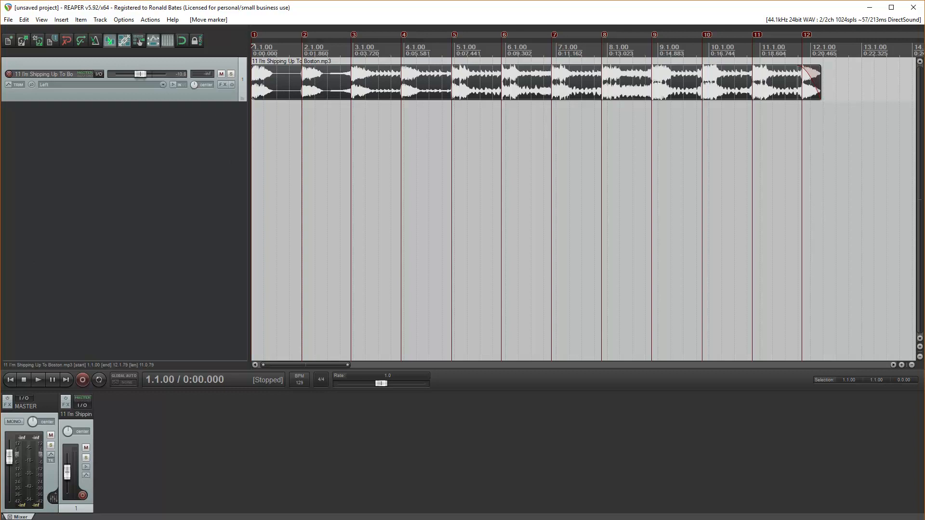
{"action": "key", "text": "alt+Tab"}
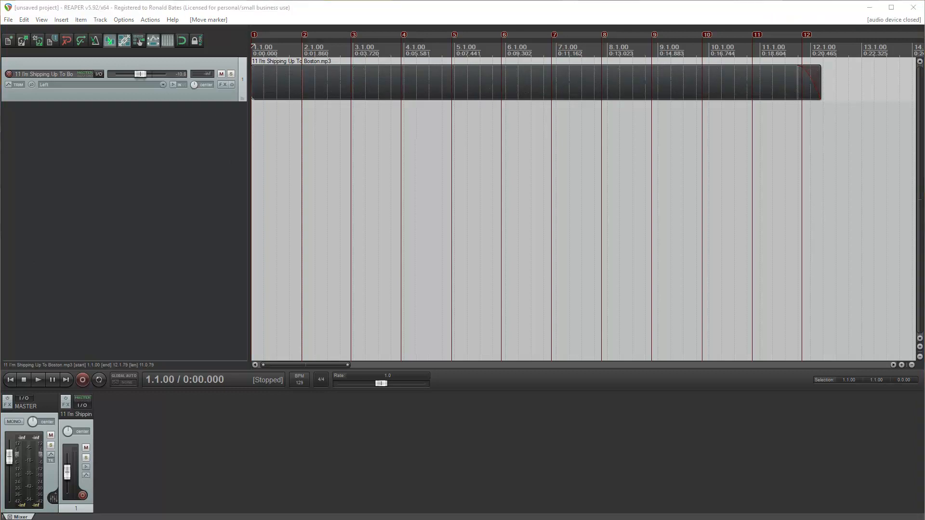
{"action": "left_click", "coordinate": [120, 178]}
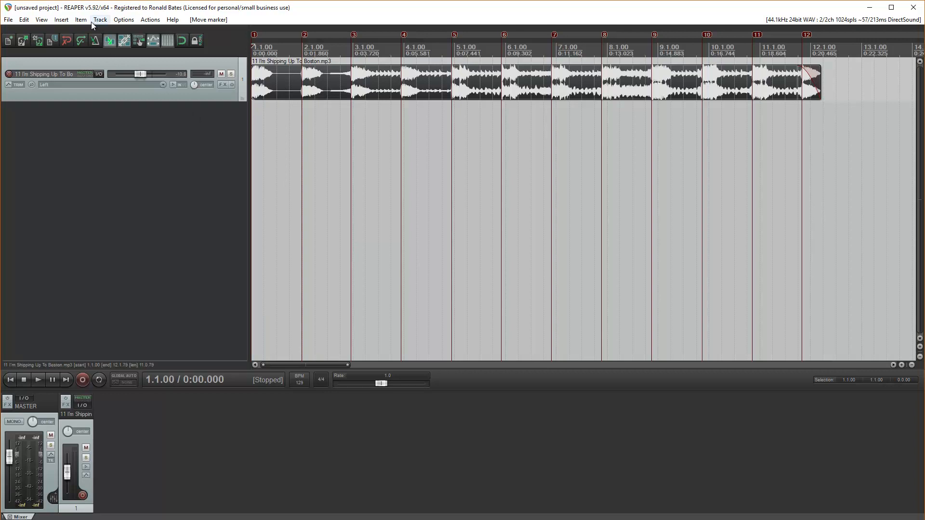
- Open the action list and look over the custom actions SET TEMPO FOR EACH MEASURE and SPLIT PROJECT
{"action": "left_click", "coordinate": [146, 163]}
{"action": "key", "text": "question"}
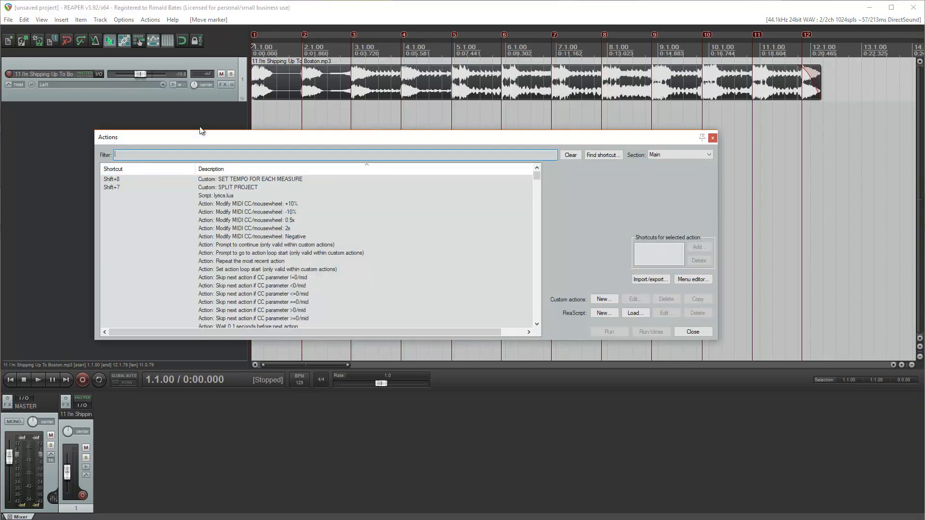
{"action": "left_click_drag", "start_coordinate": [222, 134], "coordinate": [222, 115]}
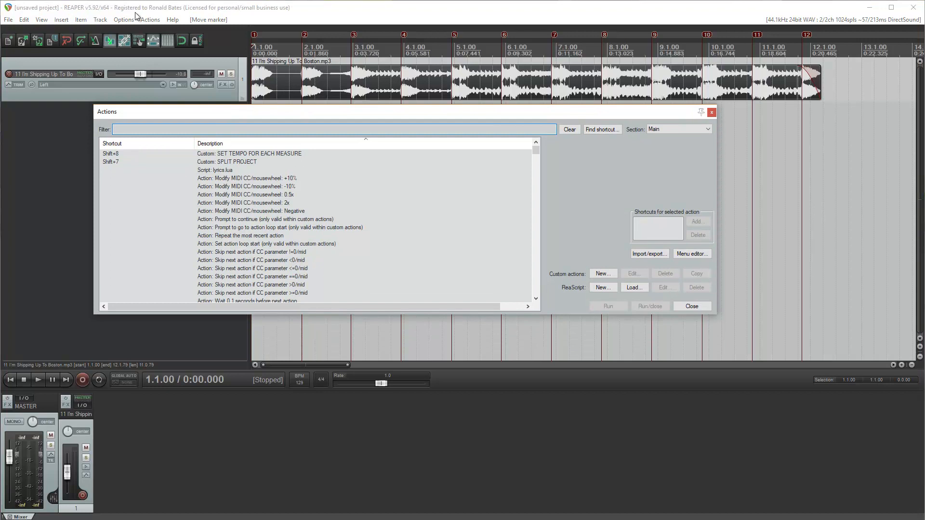
{"action": "left_click", "coordinate": [126, 20]}
{"action": "mouse_move", "coordinate": [150, 20]}
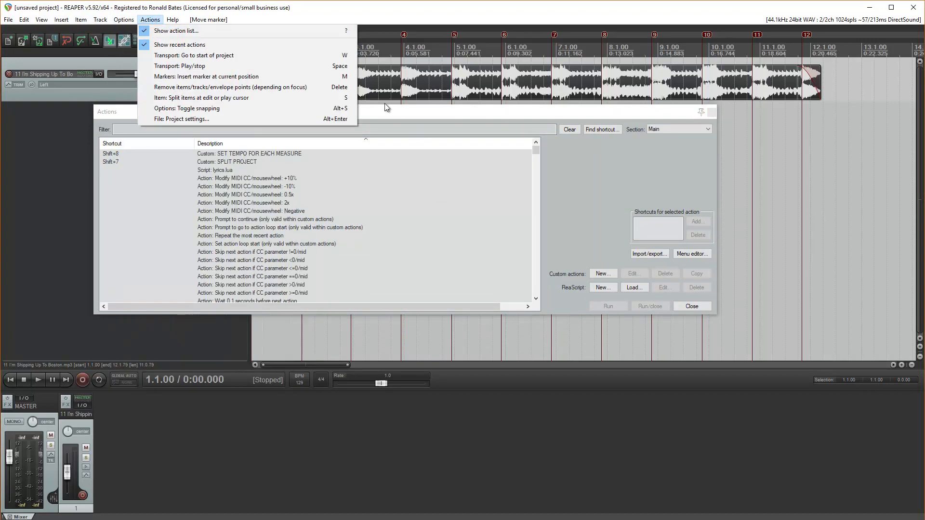
{"action": "left_click", "coordinate": [402, 118]}
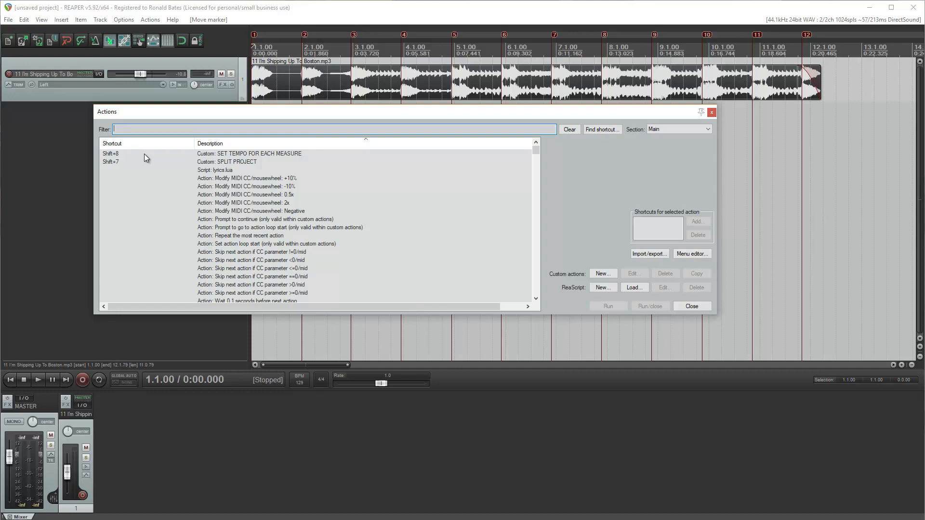
{"action": "left_click", "coordinate": [201, 154]}
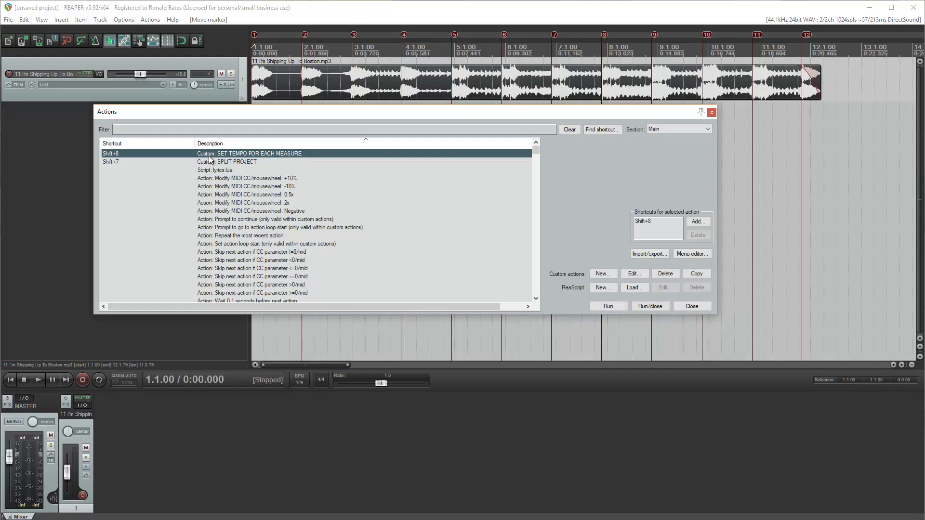
{"action": "left_click", "coordinate": [214, 162]}
{"action": "left_click", "coordinate": [216, 154]}
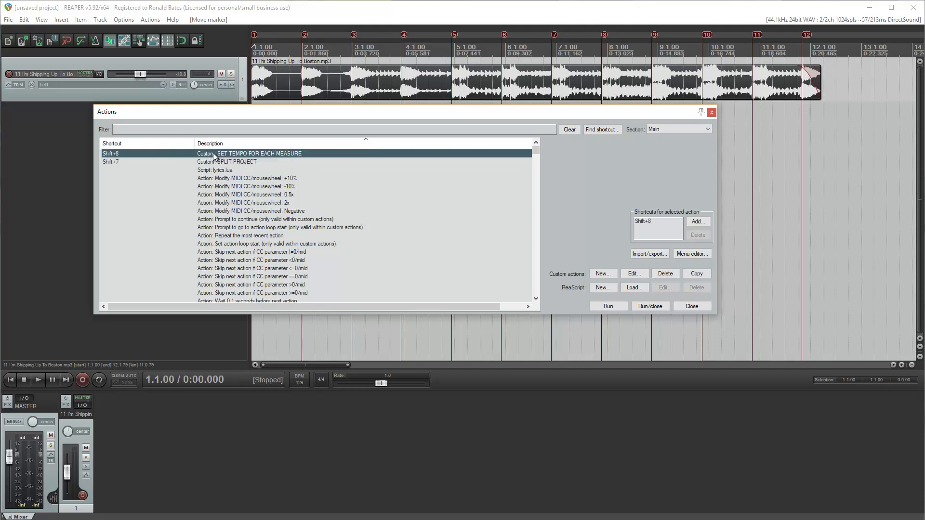
- Try the SPLIT PROJECT custom action on the song item and undo the split
{"action": "left_click", "coordinate": [237, 163]}
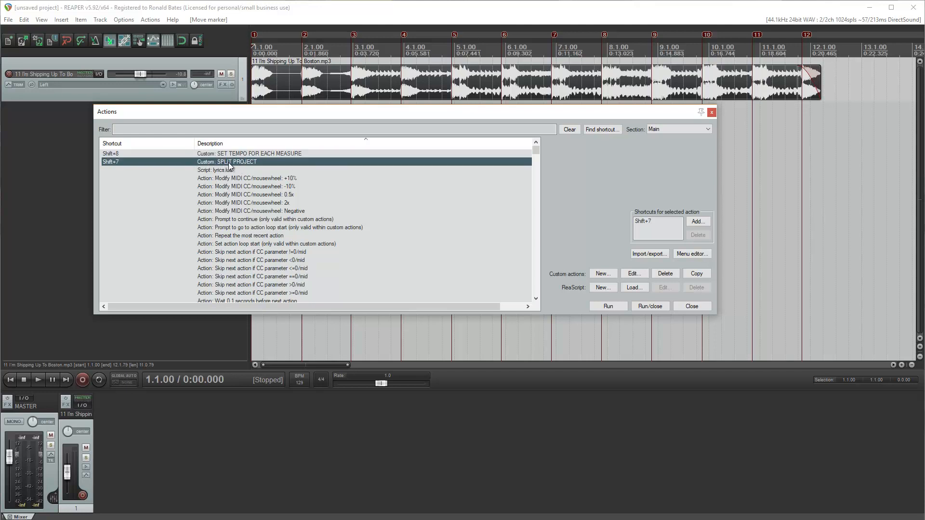
{"action": "double_click", "coordinate": [228, 163]}
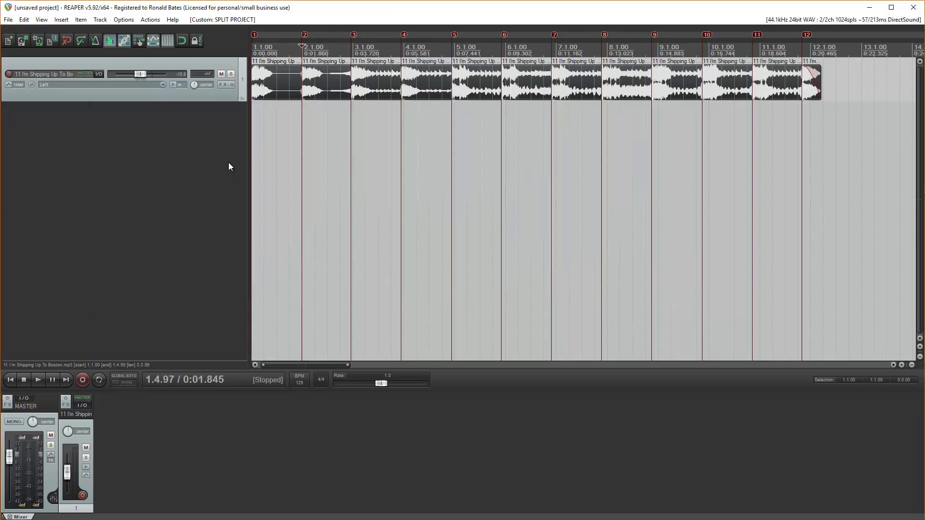
{"action": "key", "text": "ctrl+z"}
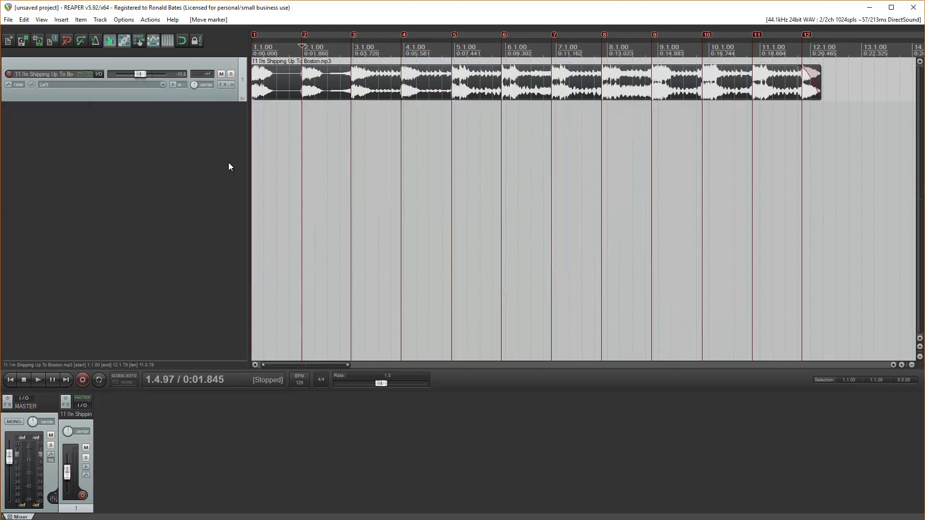
- Open the SPLIT PROJECT custom action for editing and examine the actions it is made of
{"action": "left_click", "coordinate": [124, 20]}
{"action": "left_click", "coordinate": [124, 20]}
{"action": "left_click", "coordinate": [124, 19]}
{"action": "left_click", "coordinate": [124, 20]}
{"action": "left_click", "coordinate": [124, 19]}
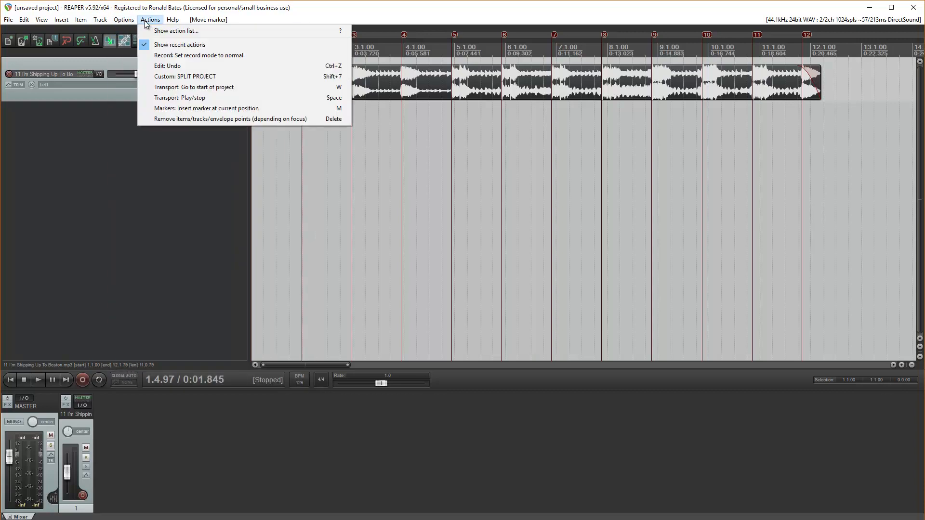
{"action": "left_click", "coordinate": [159, 29]}
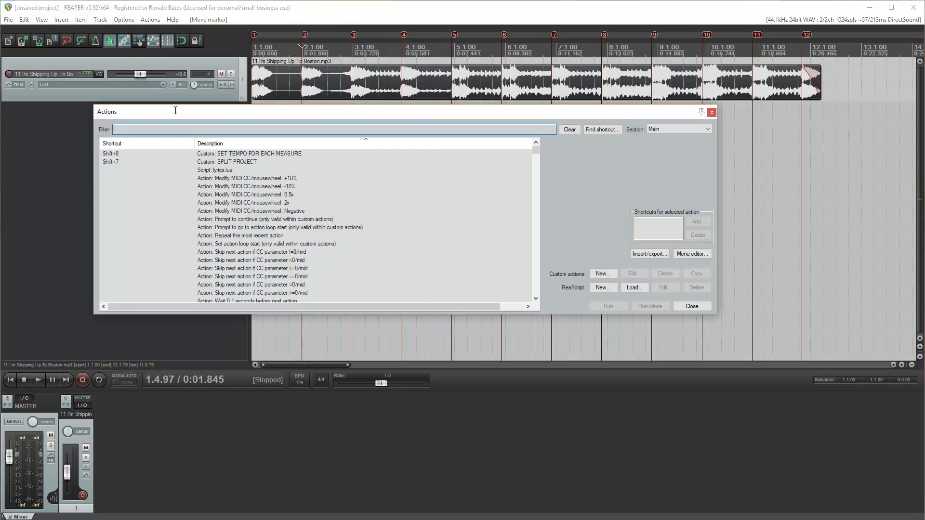
{"action": "left_click", "coordinate": [218, 162]}
{"action": "left_click", "coordinate": [634, 273]}
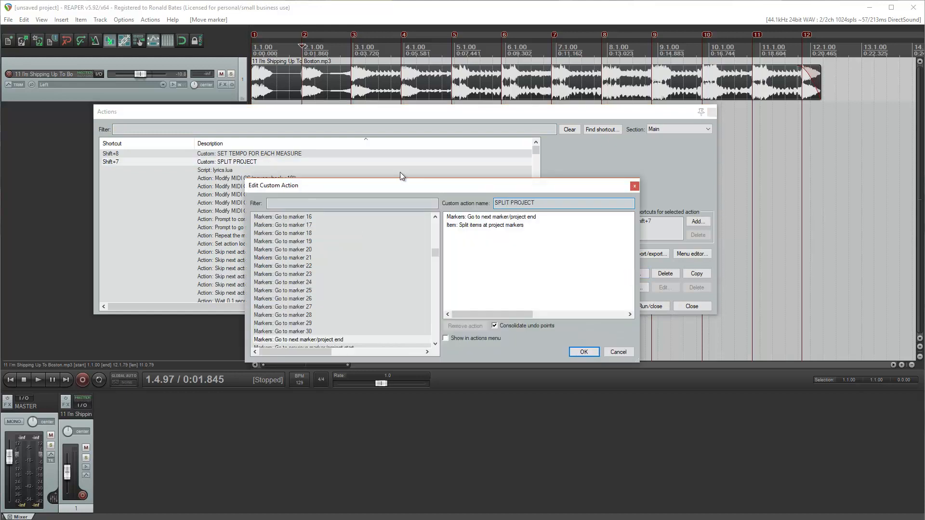
{"action": "left_click_drag", "start_coordinate": [383, 193], "coordinate": [359, 148]}
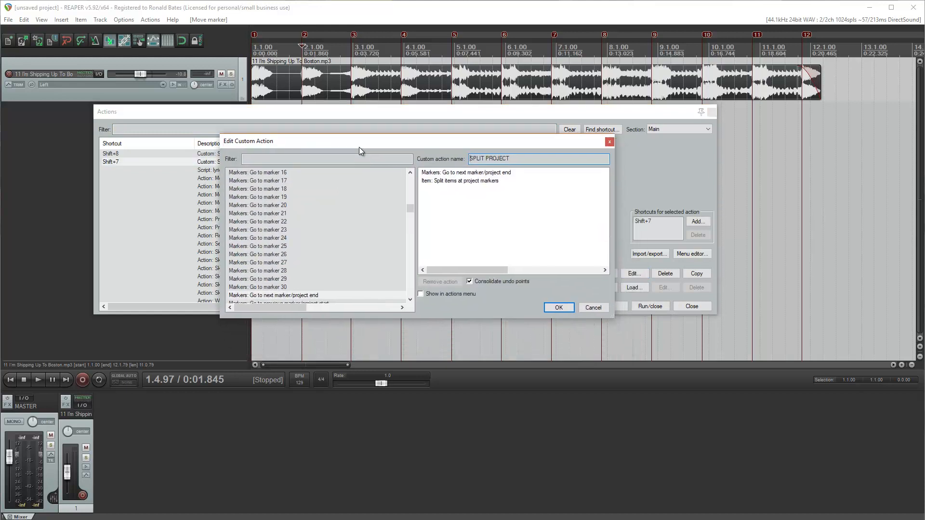
{"action": "left_click", "coordinate": [452, 174]}
{"action": "left_click", "coordinate": [452, 176]}
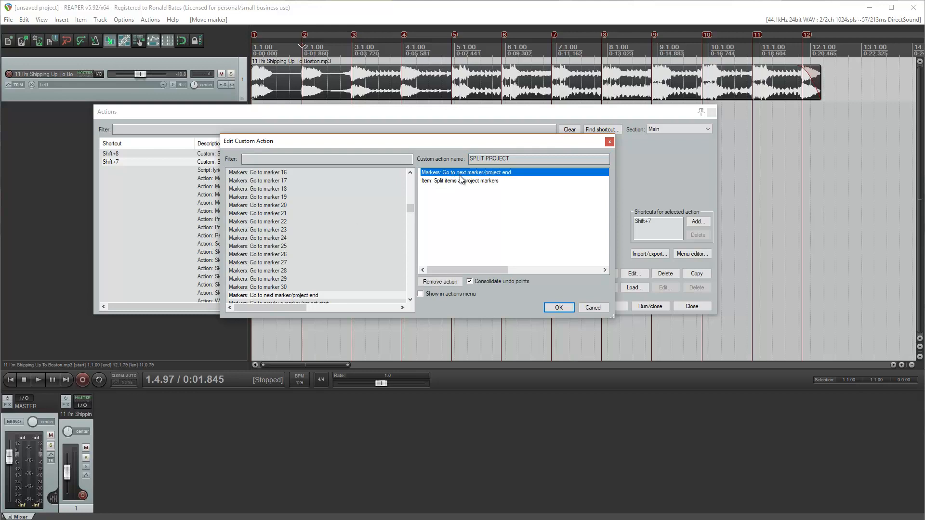
- Filter the available actions for "go to next marker" and select Markers: Go to next marker/project end
{"action": "left_click", "coordinate": [311, 157]}
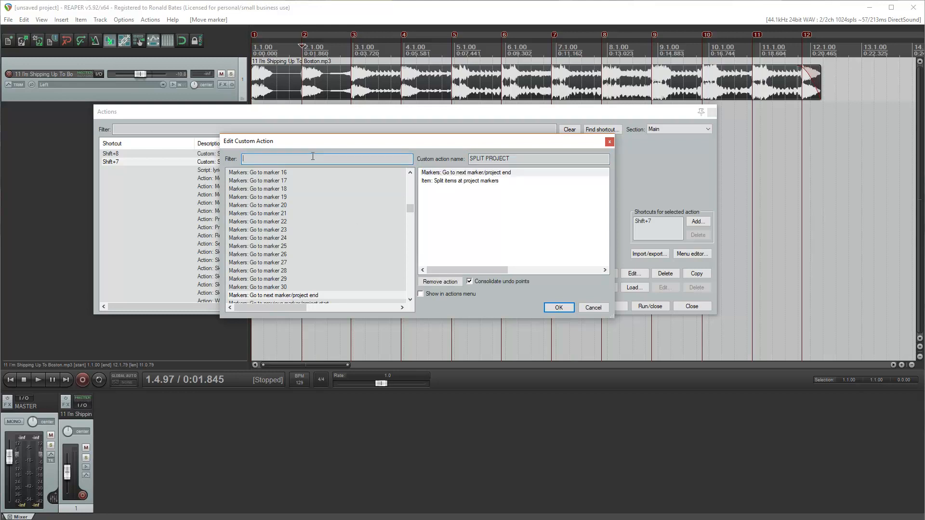
{"action": "type", "text": "go to next makerker"}
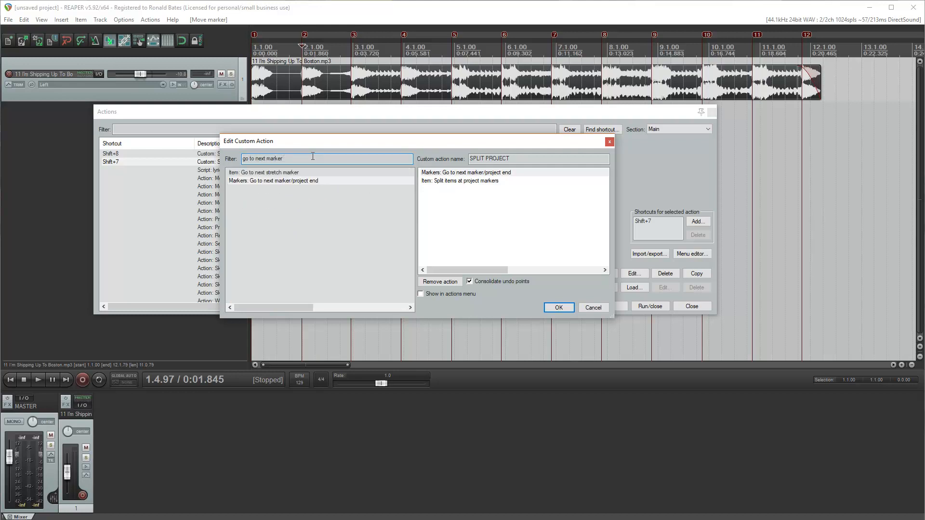
{"action": "left_click", "coordinate": [305, 181]}
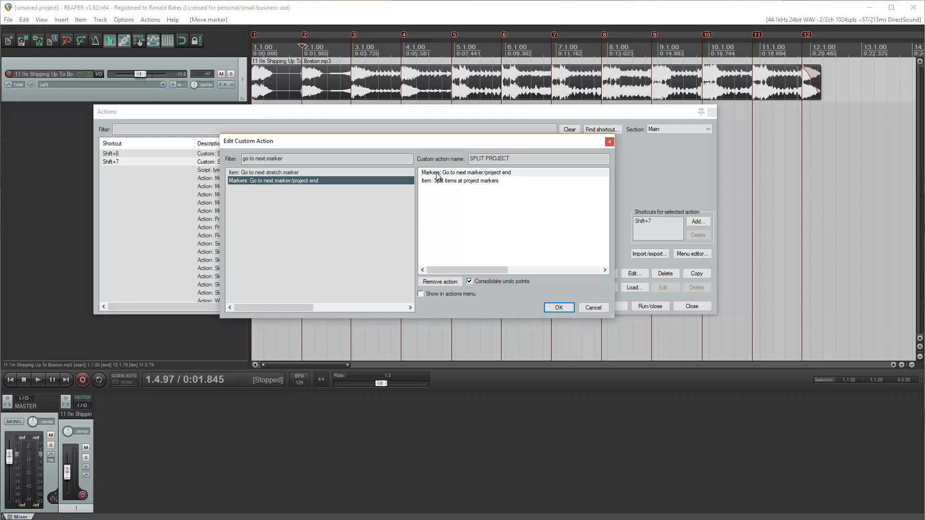
- Filter the available actions for "Split items at proj" and close the custom action editor without saving
{"action": "key", "text": "shift+Tab"}
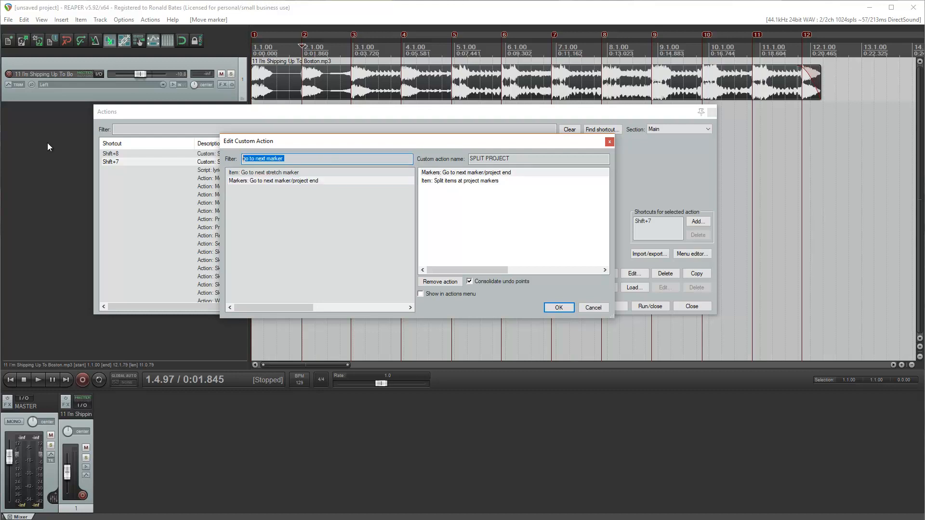
{"action": "type", "text": "Split item"}
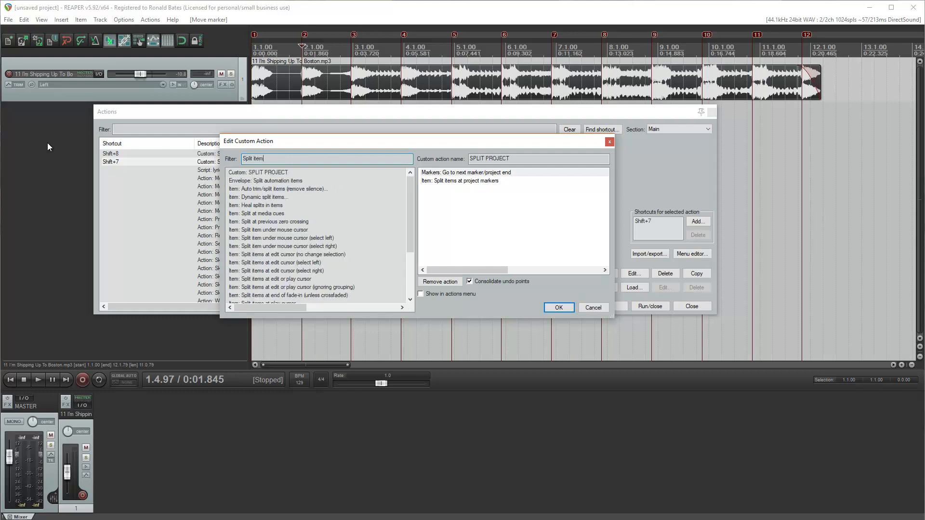
{"action": "key", "text": "BackSpace"}
{"action": "type", "text": "s at proj"}
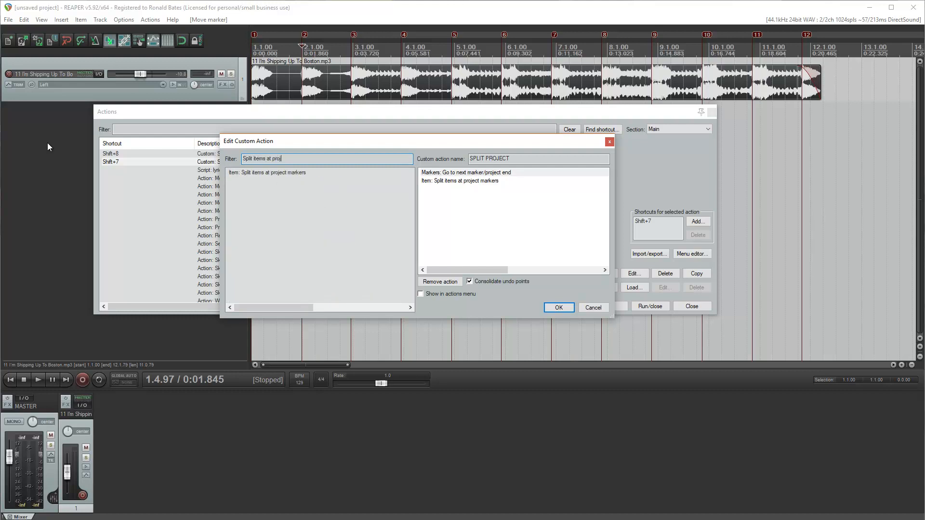
{"action": "left_click", "coordinate": [466, 173]}
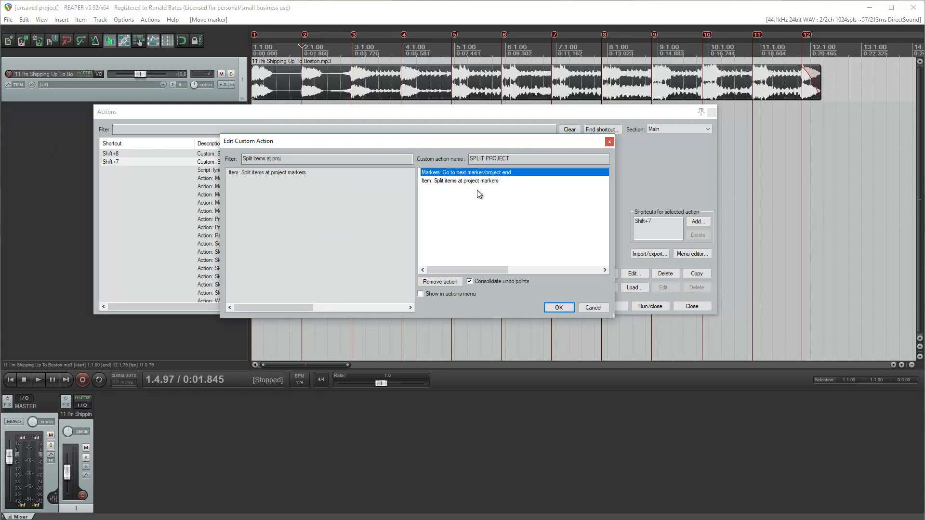
{"action": "left_click", "coordinate": [593, 308]}
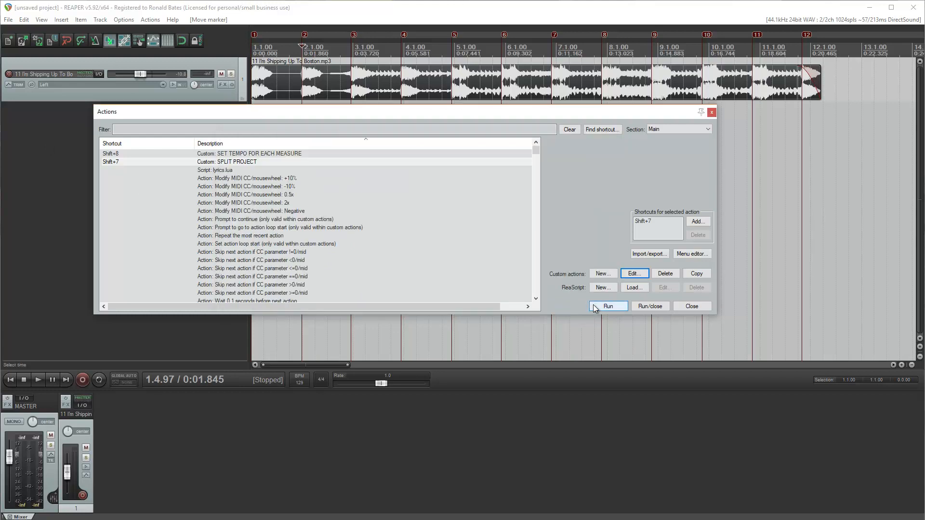
- Close the action list, return to the project start and split the song item at all markers with the SPLIT PROJECT custom action
{"action": "left_click", "coordinate": [231, 163]}
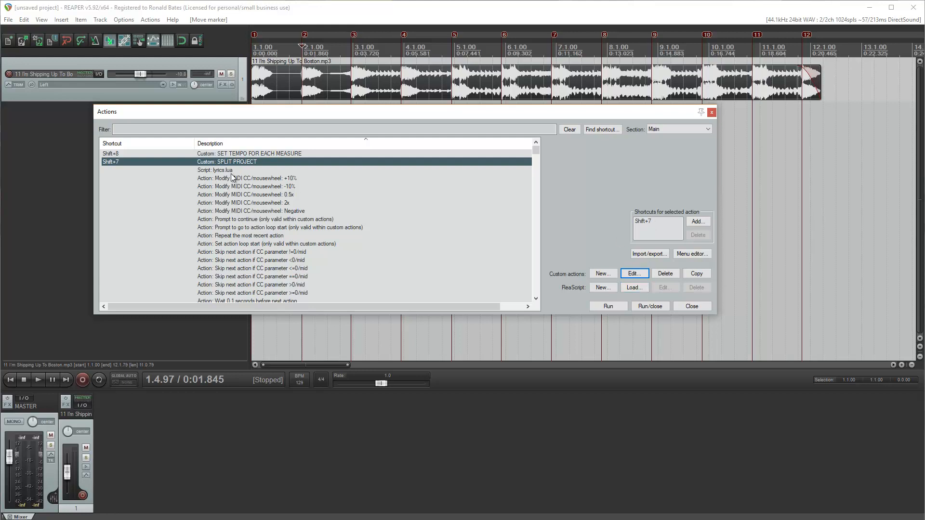
{"action": "left_click", "coordinate": [691, 306]}
{"action": "key", "text": "Home"}
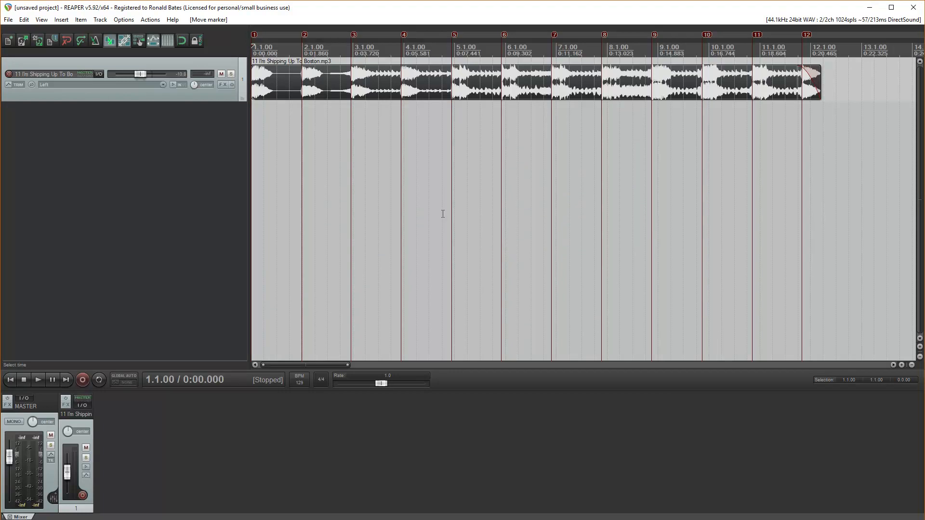
{"action": "left_click", "coordinate": [271, 126]}
{"action": "key", "text": "Home"}
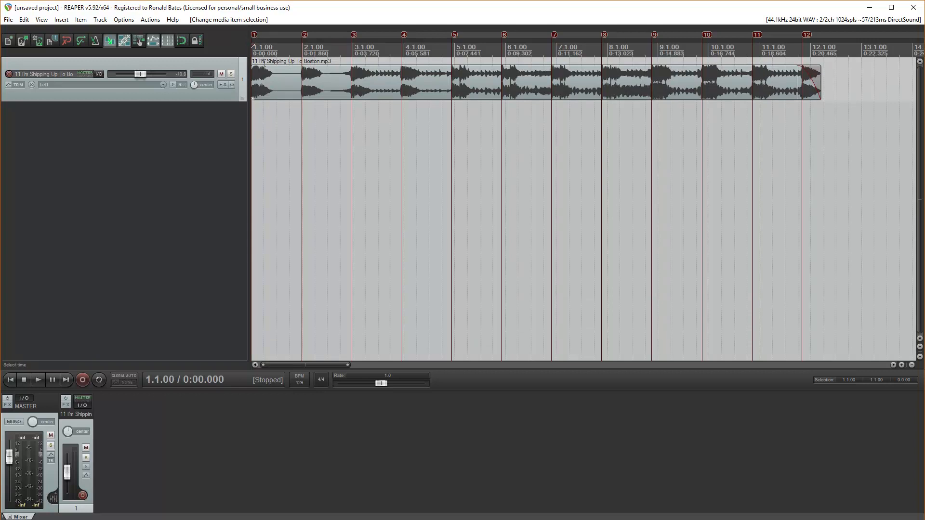
{"action": "left_click", "coordinate": [276, 77]}
{"action": "key", "text": "Home"}
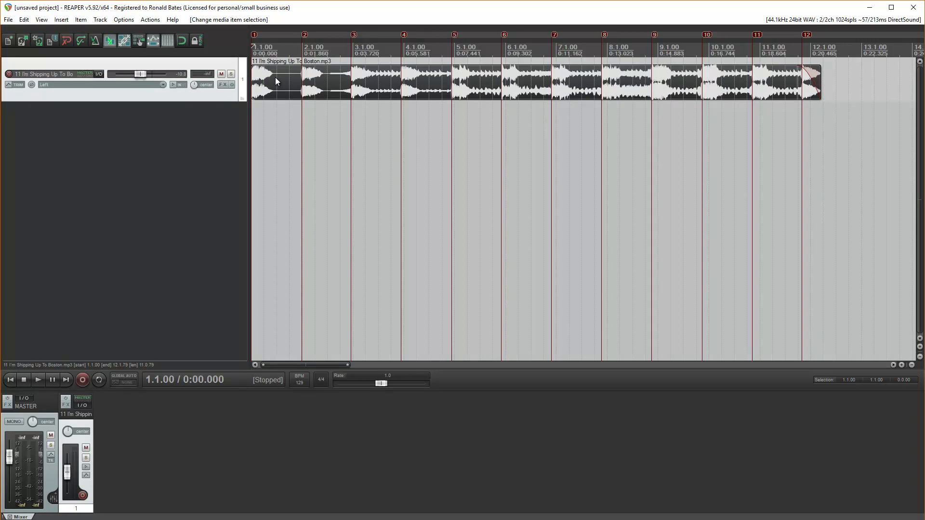
{"action": "key", "text": "shift+s"}
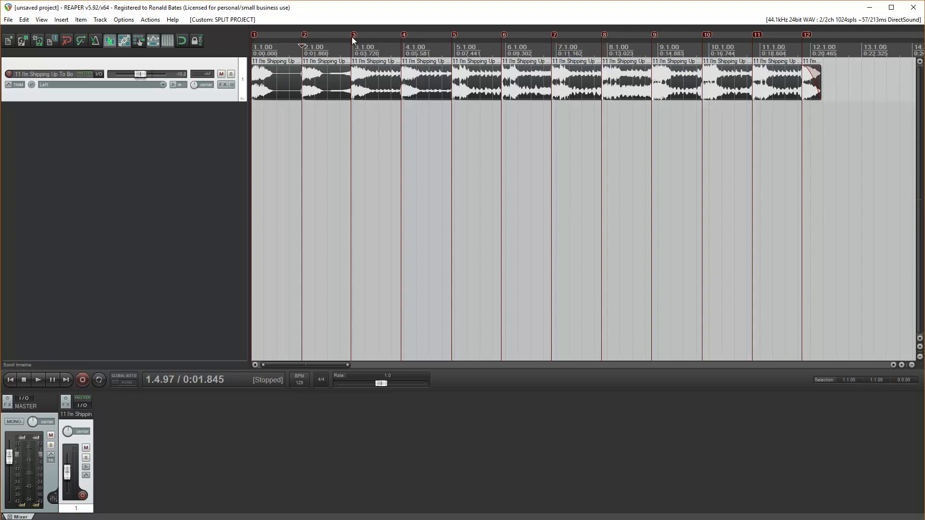
- Examine the item splits along the timeline and how closely the one at marker 2 matches the beat's attack
{"action": "scroll", "coordinate": [404, 86], "scroll_direction": "up", "scroll_amount": 2}
{"action": "scroll", "coordinate": [404, 87], "scroll_direction": "up", "scroll_amount": 3}
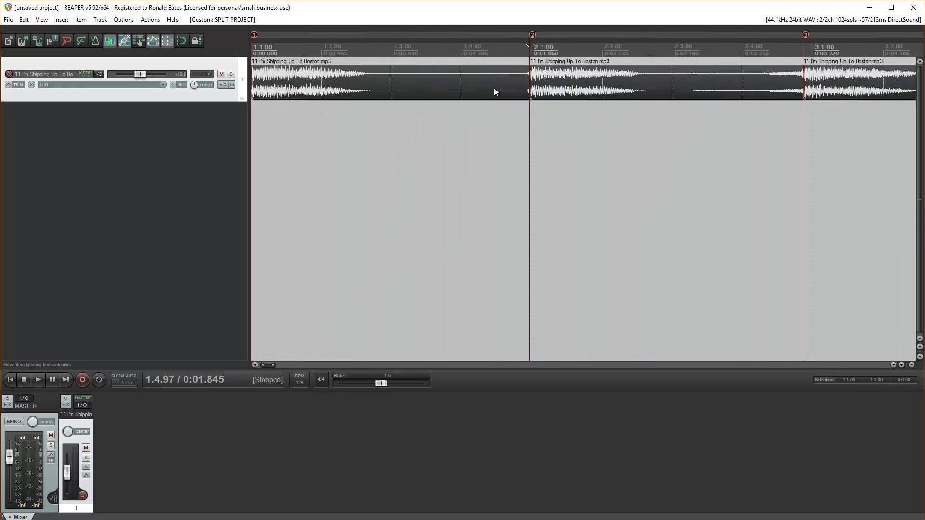
{"action": "scroll", "coordinate": [519, 74], "scroll_direction": "up", "scroll_amount": 3}
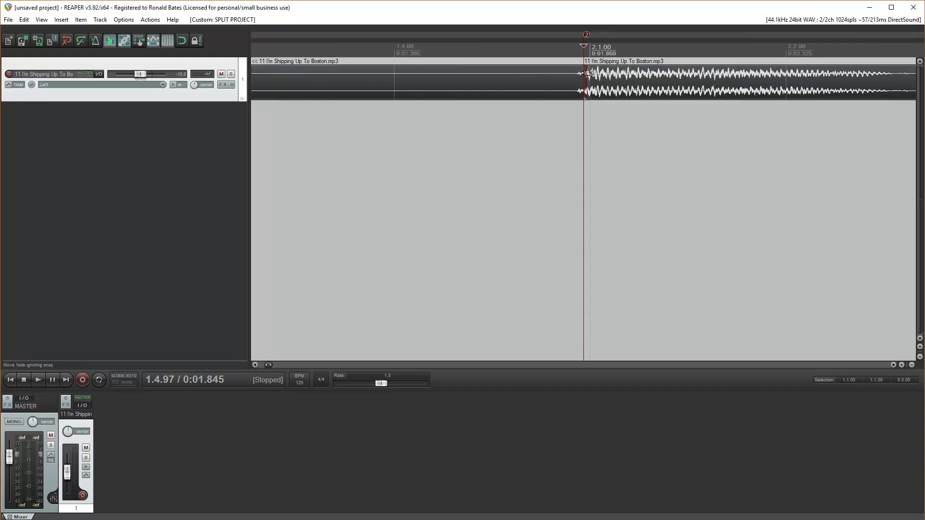
{"action": "scroll", "coordinate": [533, 104], "scroll_direction": "down", "scroll_amount": 4}
{"action": "scroll", "coordinate": [383, 88], "scroll_direction": "down", "scroll_amount": 5}
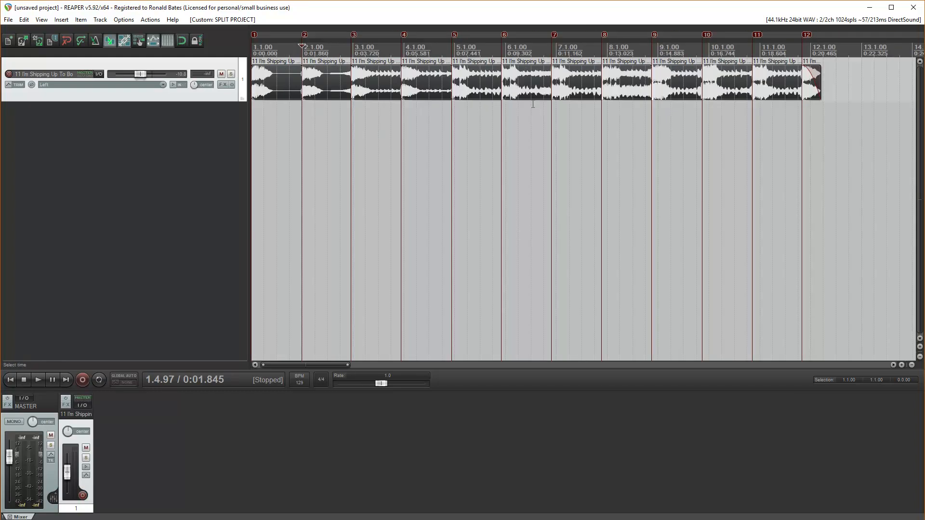
{"action": "scroll", "coordinate": [389, 84], "scroll_direction": "up", "scroll_amount": 3}
{"action": "scroll", "coordinate": [400, 82], "scroll_direction": "up", "scroll_amount": 5}
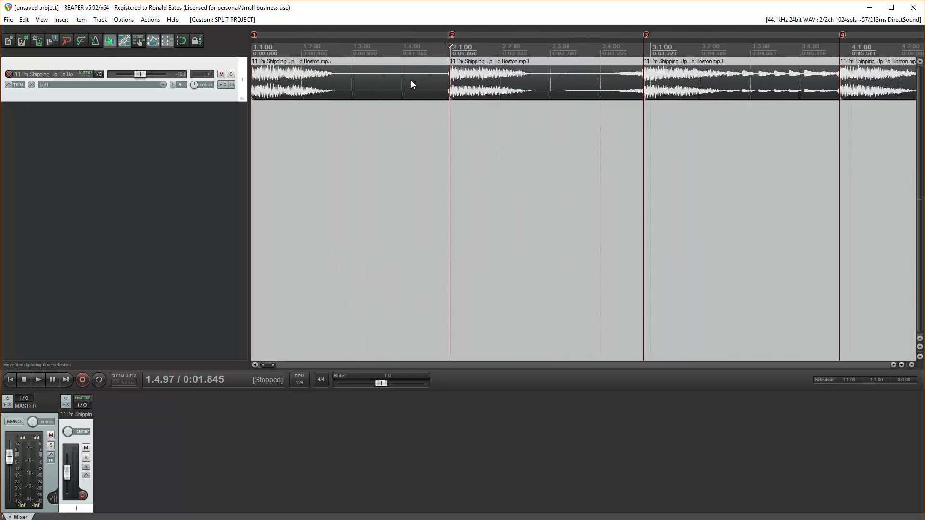
{"action": "scroll", "coordinate": [581, 82], "scroll_direction": "up", "scroll_amount": 2}
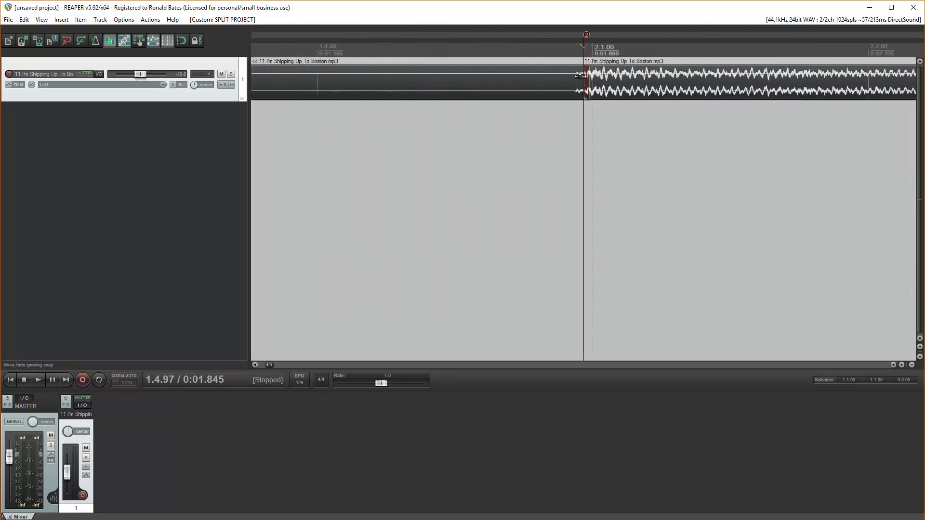
- Return the edit cursor to the project start and deselect the song track
{"action": "scroll", "coordinate": [578, 73], "scroll_direction": "down", "scroll_amount": 7}
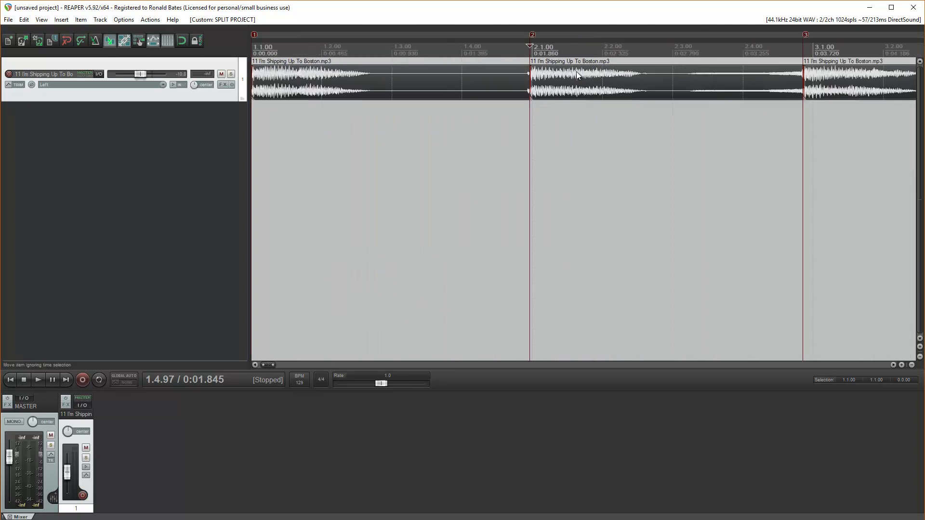
{"action": "scroll", "coordinate": [509, 85], "scroll_direction": "down", "scroll_amount": 3}
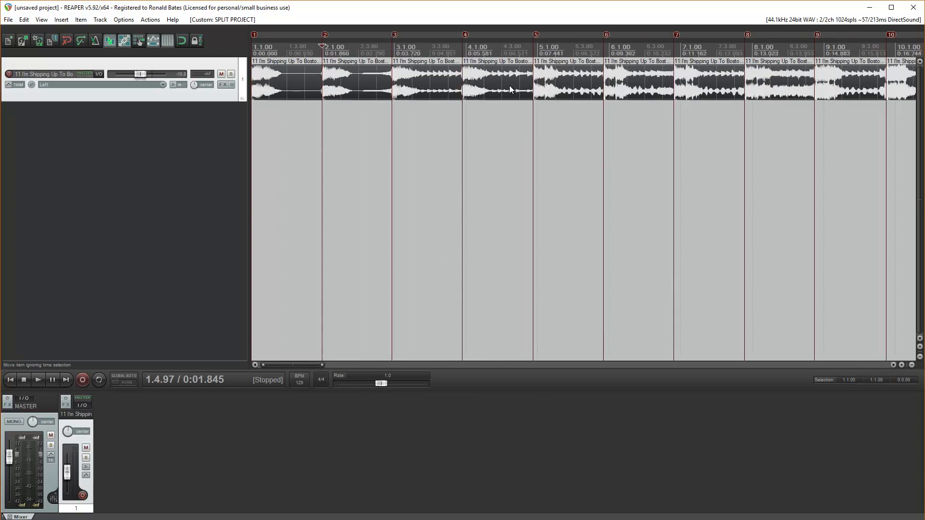
{"action": "key", "text": "Home"}
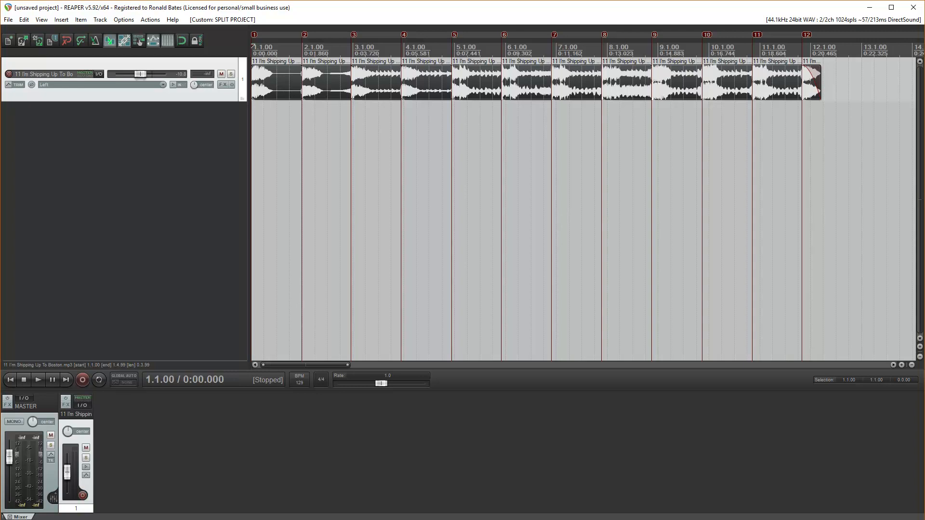
{"action": "left_click", "coordinate": [215, 140]}
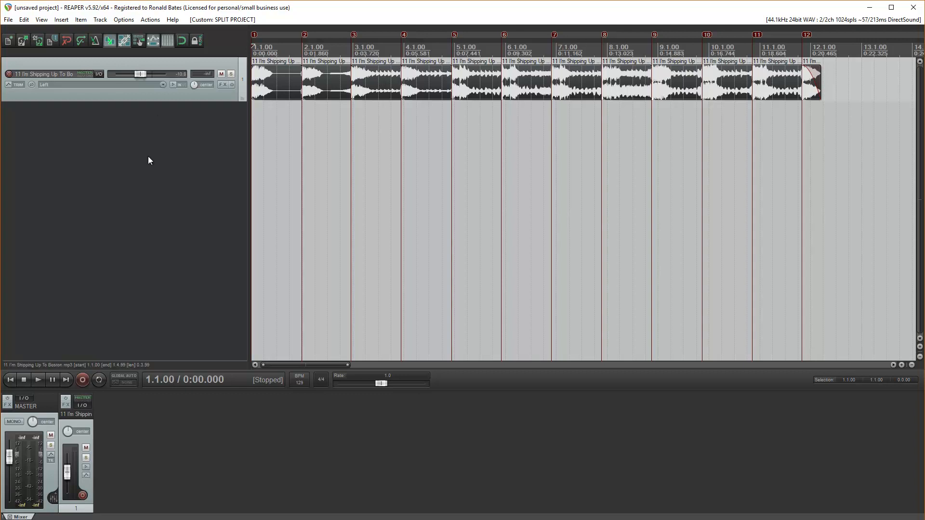
- Examine the component actions of the SET TEMPO FOR EACH MEASURE custom action in the action list and close its editor without saving
{"action": "left_click", "coordinate": [123, 20]}
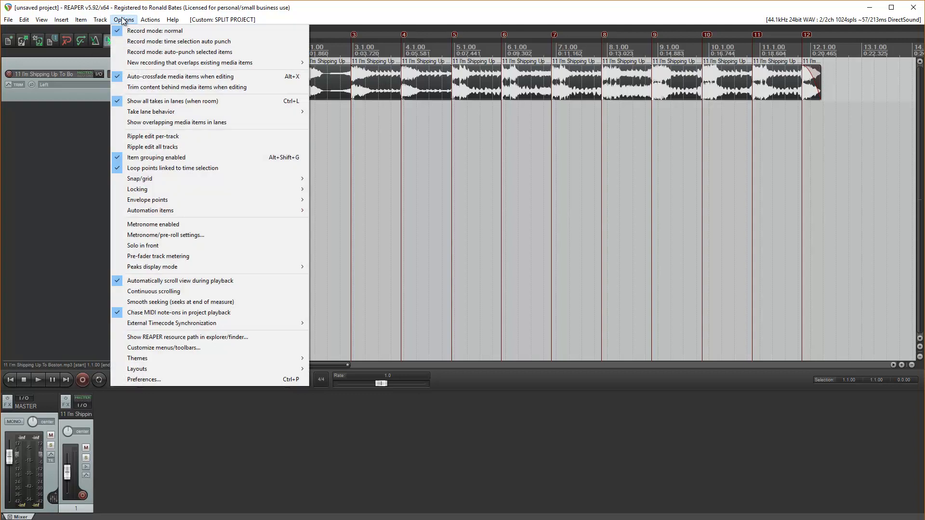
{"action": "left_click", "coordinate": [147, 31]}
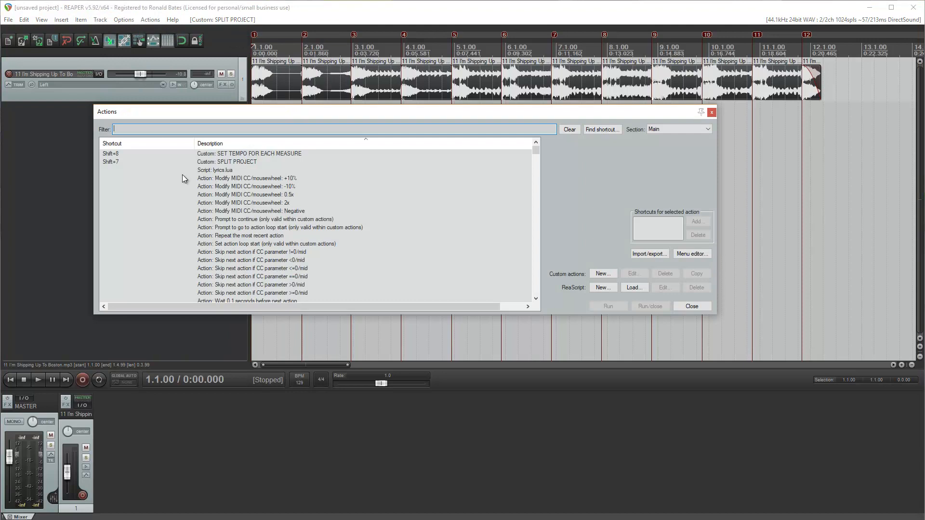
{"action": "left_click", "coordinate": [227, 153]}
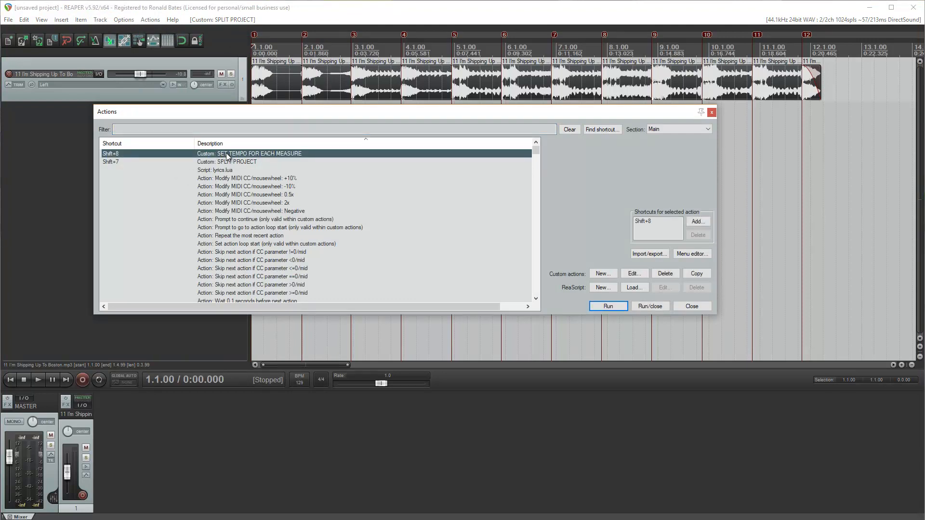
{"action": "left_click", "coordinate": [634, 274]}
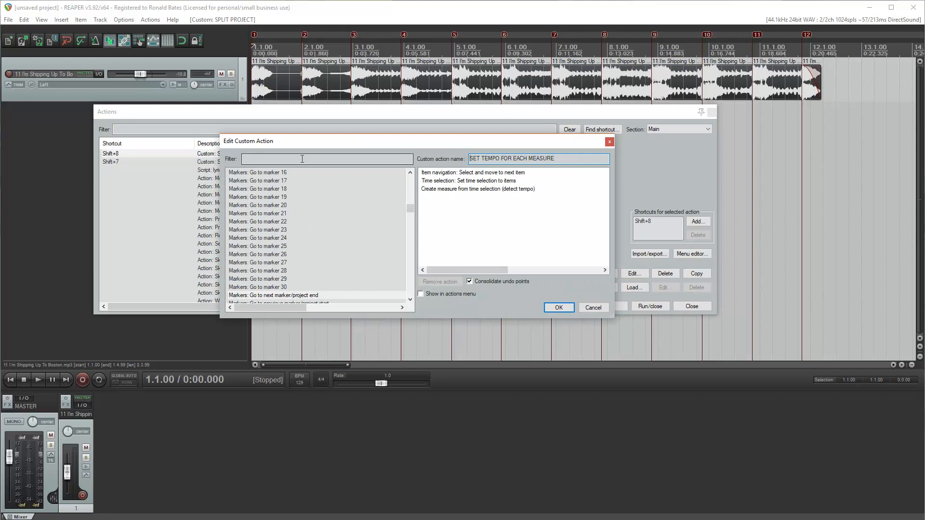
{"action": "left_click", "coordinate": [470, 173]}
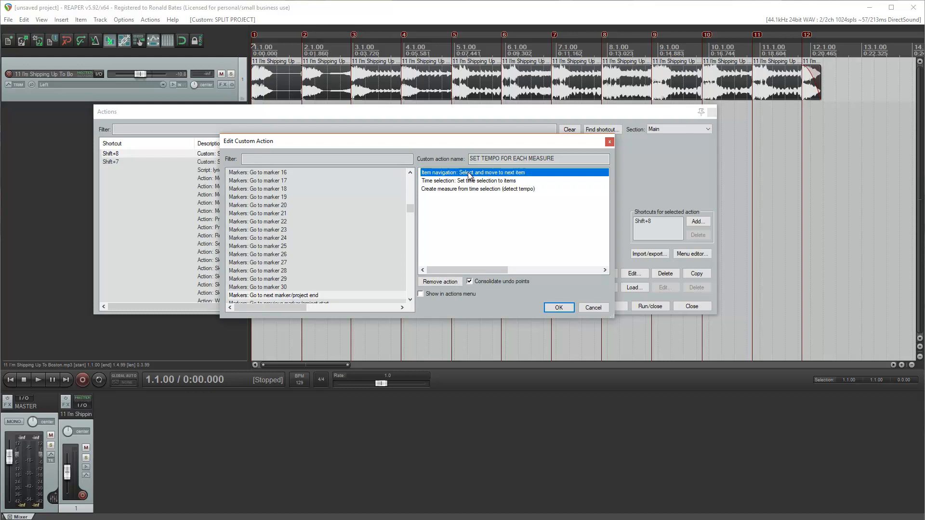
{"action": "left_click", "coordinate": [473, 182]}
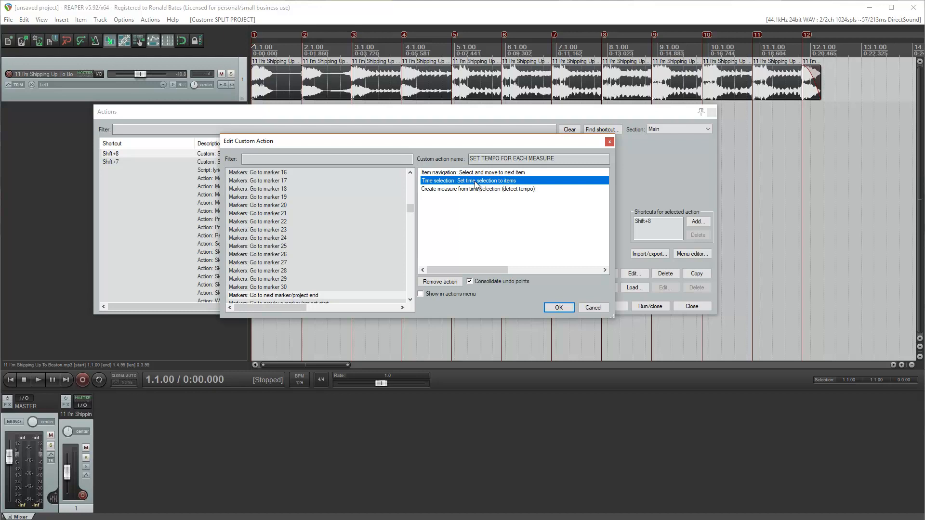
{"action": "left_click", "coordinate": [476, 189]}
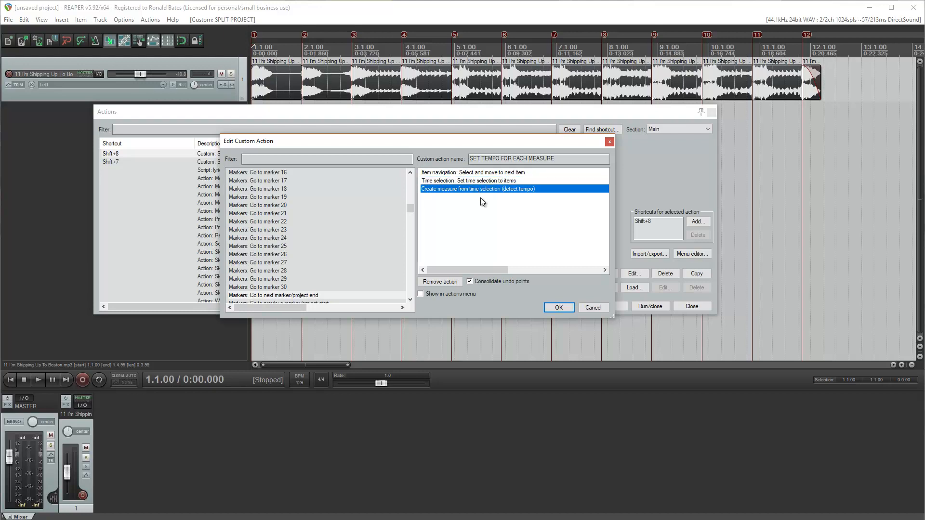
{"action": "left_click", "coordinate": [590, 306]}
- View the component actions of the SPLIT PROJECT custom action and close its editor without saving
{"action": "left_click", "coordinate": [226, 162]}
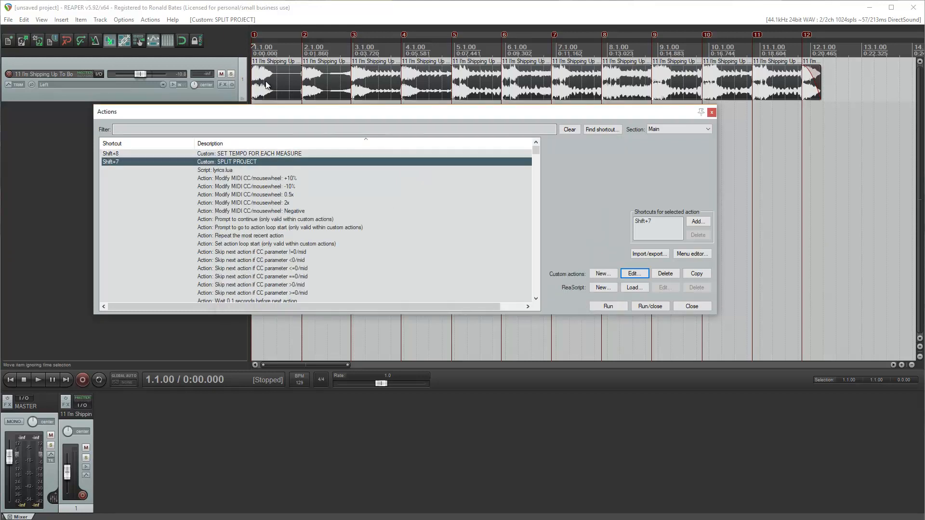
{"action": "left_click", "coordinate": [632, 274]}
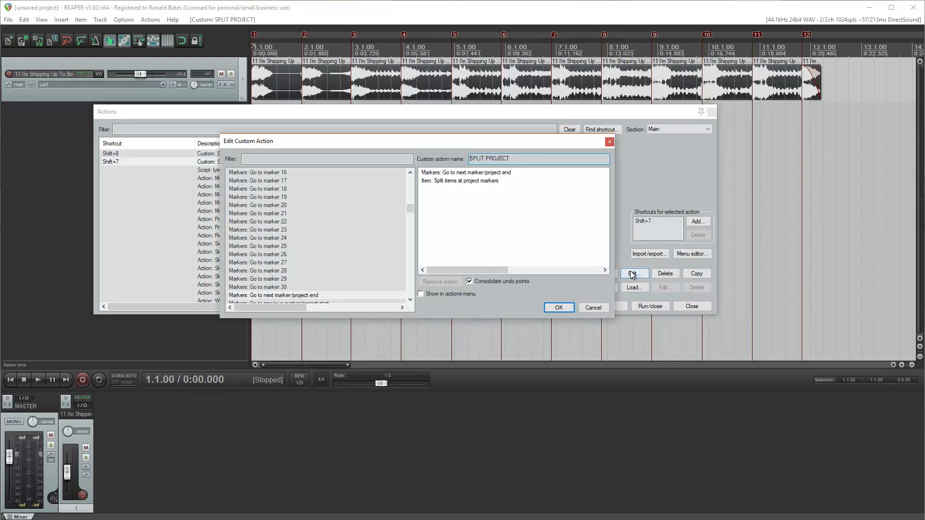
{"action": "left_click", "coordinate": [593, 308]}
- Review the SET TEMPO FOR EACH MEASURE custom action again, cancel its editor and close the action list
{"action": "left_click", "coordinate": [280, 154]}
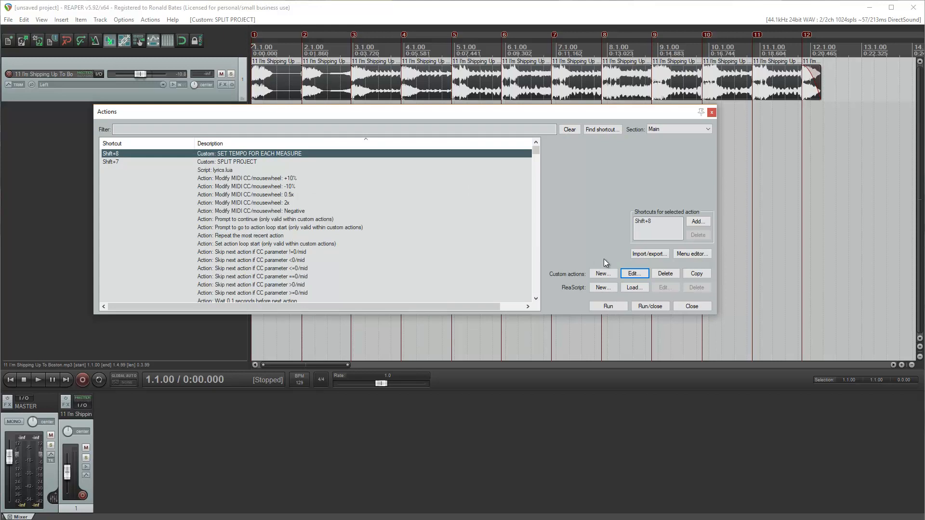
{"action": "left_click", "coordinate": [633, 273]}
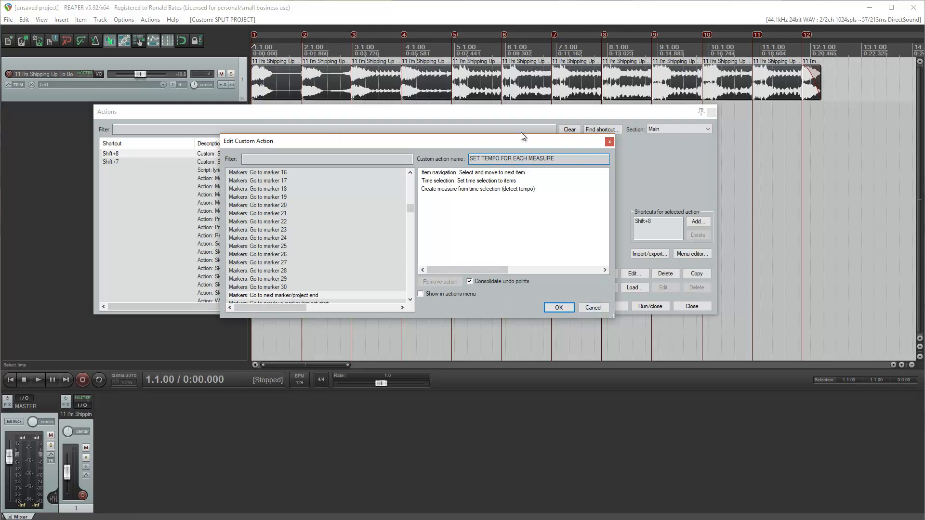
{"action": "left_click", "coordinate": [595, 307]}
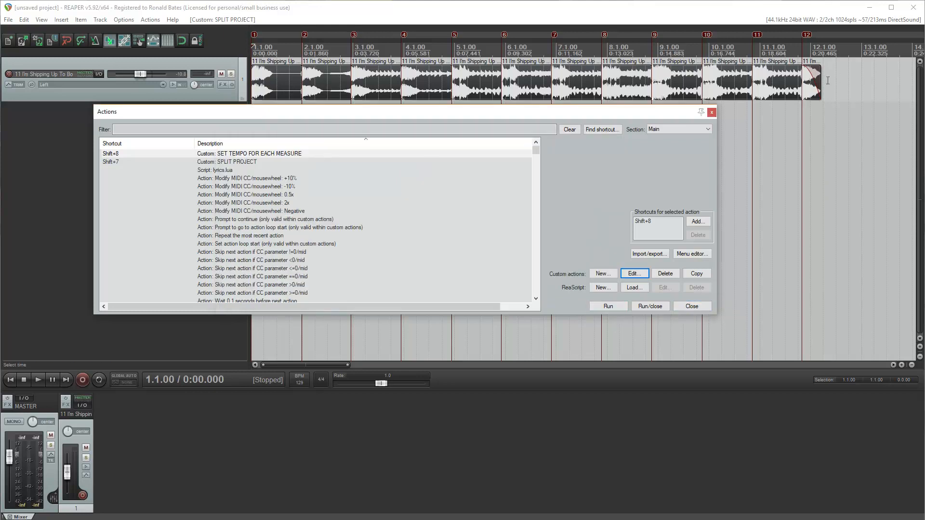
{"action": "left_click_drag", "start_coordinate": [493, 111], "coordinate": [496, 109]}
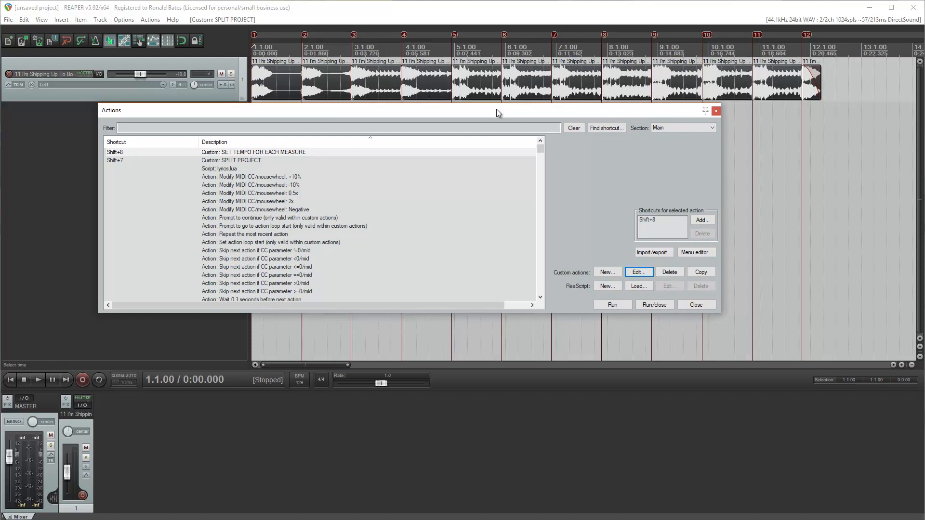
{"action": "left_click", "coordinate": [695, 306]}
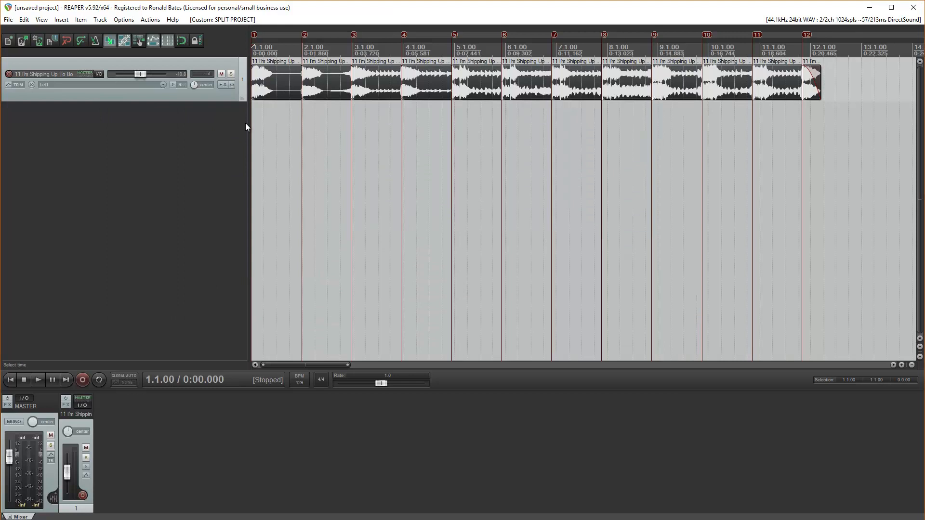
- Select the song's first item and make a time selection roughly over the first measure, between markers 1 and 2
{"action": "left_click", "coordinate": [272, 71]}
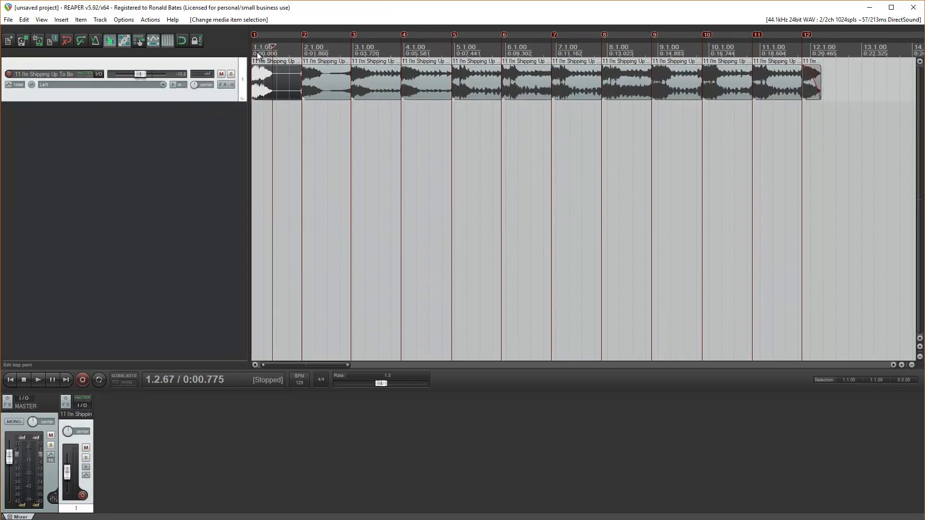
{"action": "key", "text": "Insert"}
{"action": "left_click", "coordinate": [647, 32]}
{"action": "key", "text": "Home"}
{"action": "left_click_drag", "start_coordinate": [256, 68], "coordinate": [302, 52]}
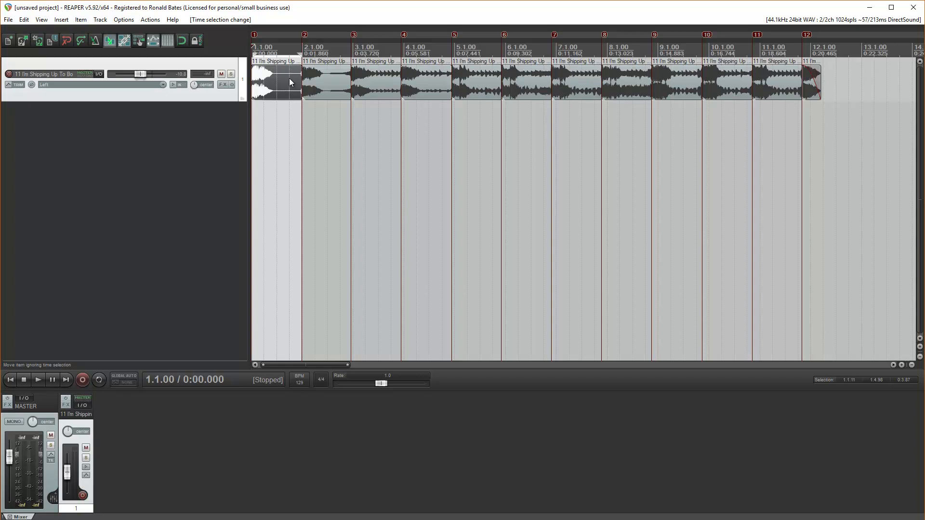
{"action": "left_click", "coordinate": [290, 82]}
- Look up the Measure from time selection (detect tempo) command without running it, and clear the time selection over the first measure
{"action": "left_click", "coordinate": [77, 19]}
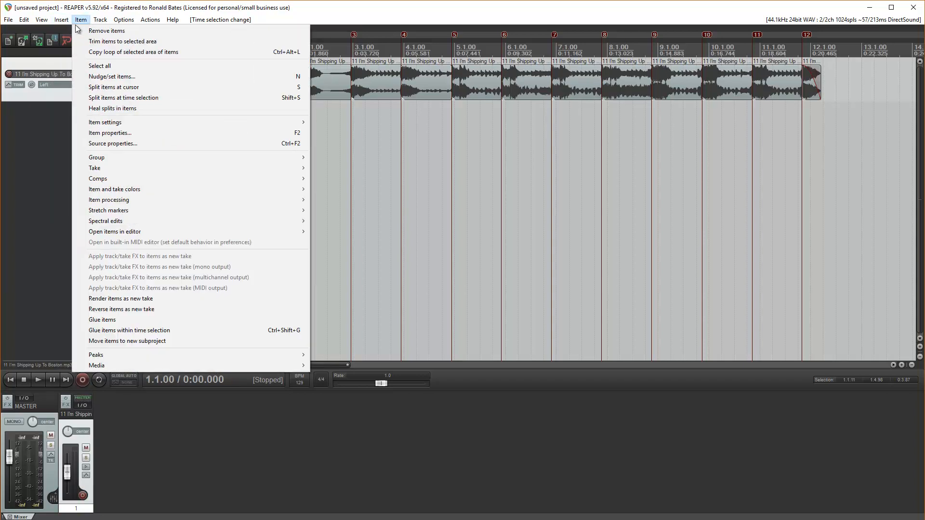
{"action": "mouse_move", "coordinate": [61, 19]}
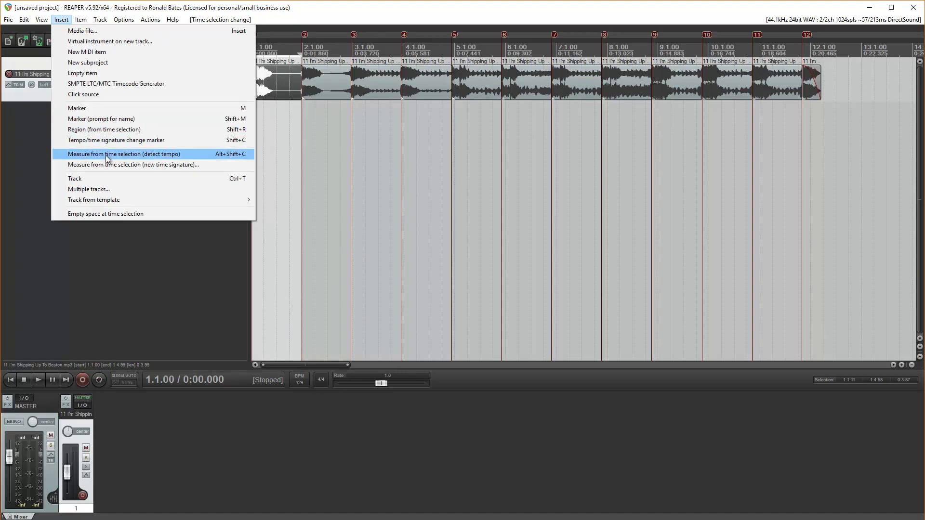
{"action": "left_click", "coordinate": [368, 8]}
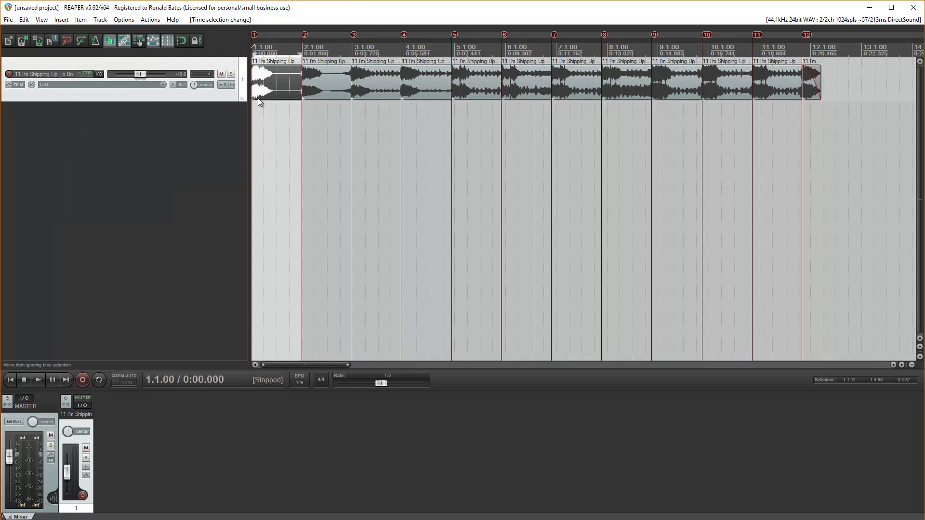
{"action": "left_click_drag", "start_coordinate": [298, 53], "coordinate": [254, 53]}
{"action": "left_click", "coordinate": [278, 137]}
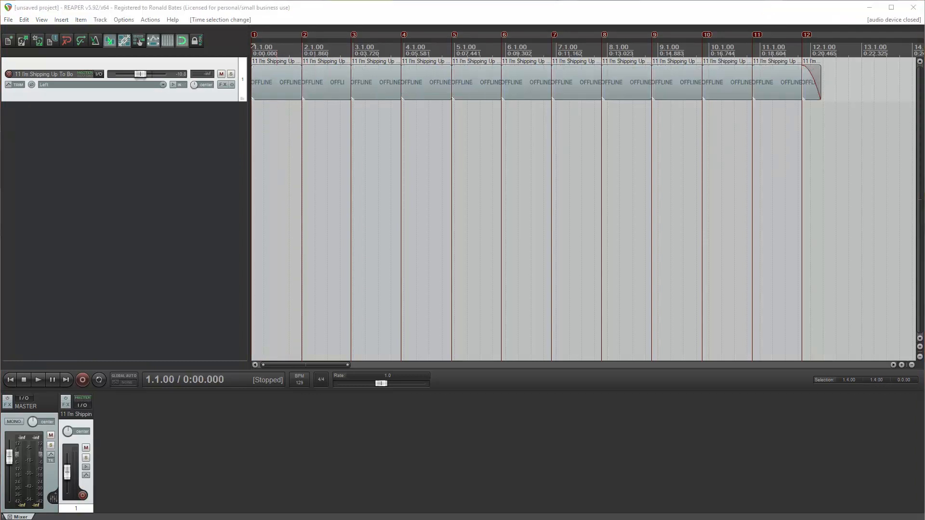
- From the first item at the project start, run the SET TEMPO FOR EACH MEASURE custom action on each following item through measure 11
{"action": "left_click", "coordinate": [268, 90]}
{"action": "key", "text": "Home"}
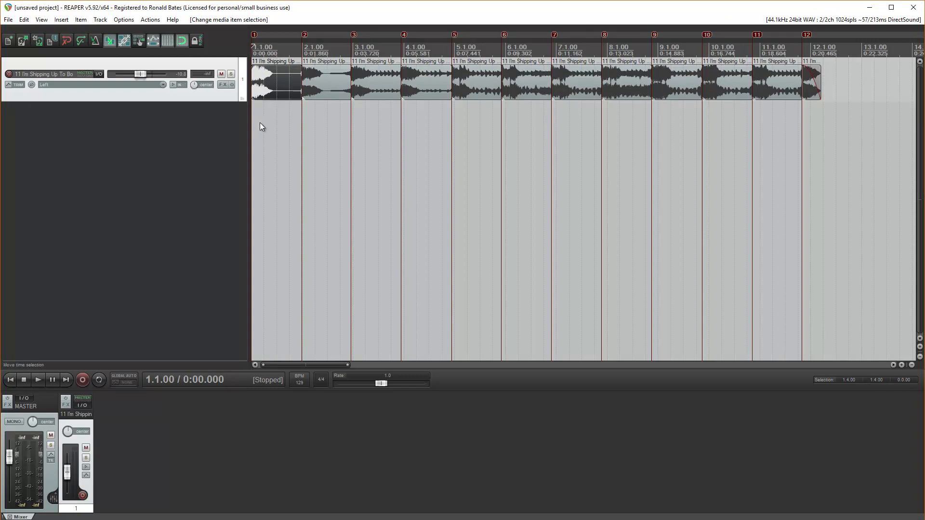
{"action": "key", "text": "t"}
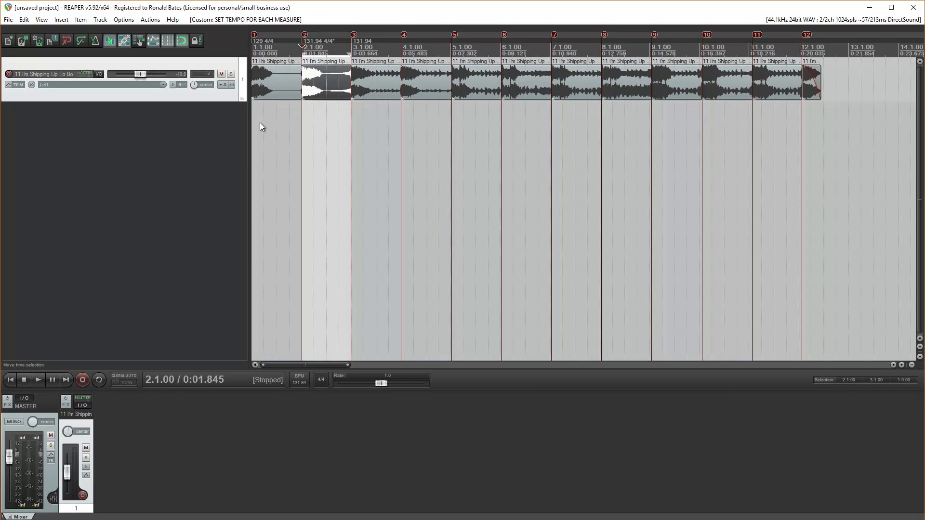
{"action": "key", "text": "t"}
{"action": "key", "text": "t"}
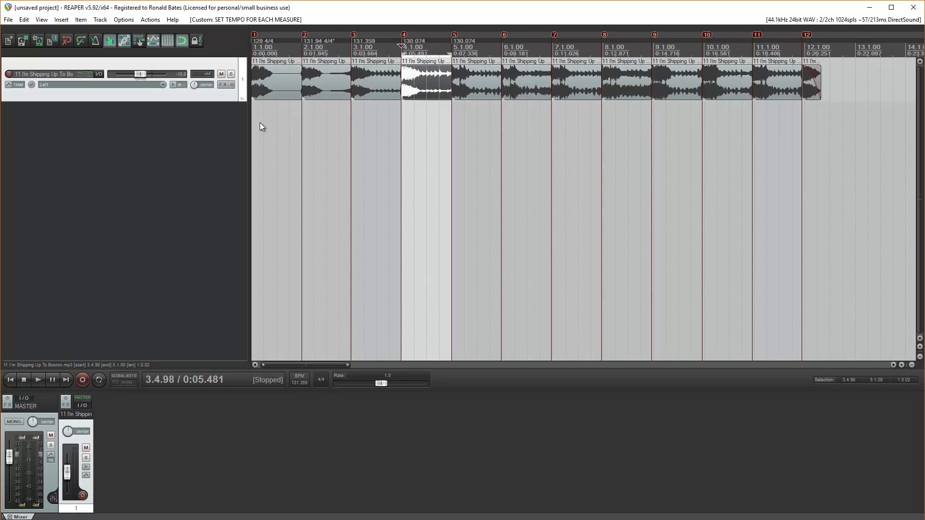
{"action": "key", "text": "t"}
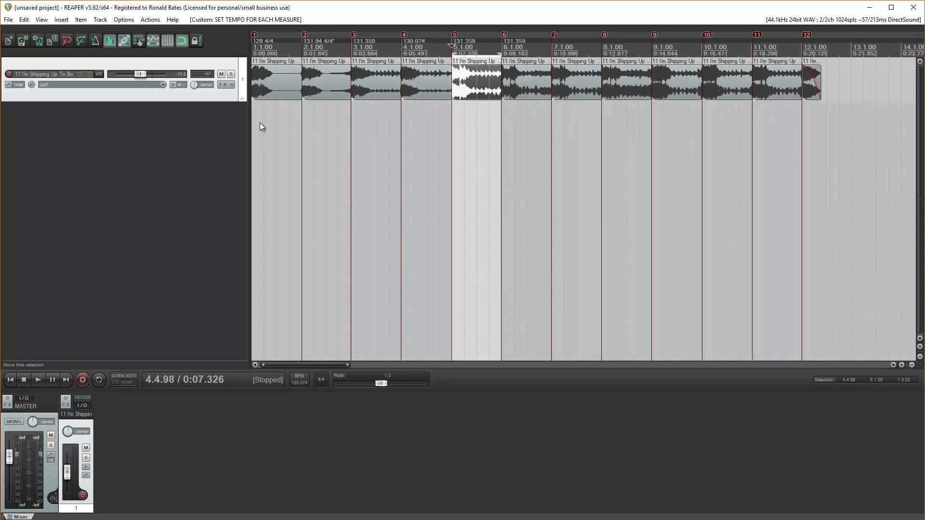
{"action": "key", "text": "t"}
{"action": "key", "text": "t"}
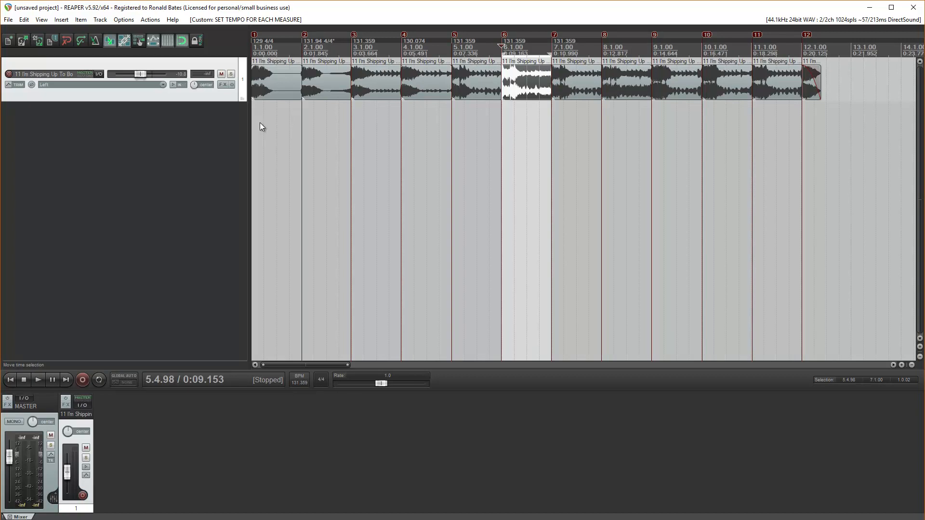
{"action": "key", "text": "t"}
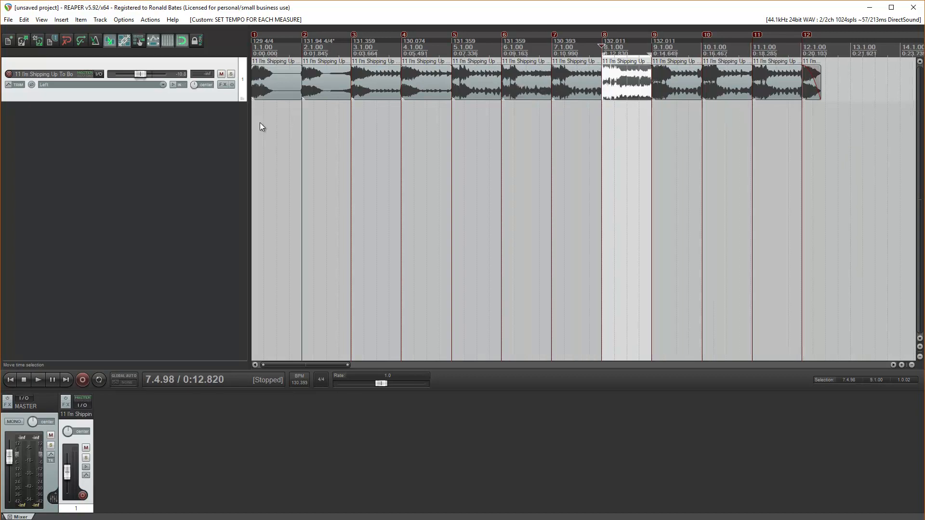
{"action": "key", "text": "t"}
{"action": "key", "text": "t"}
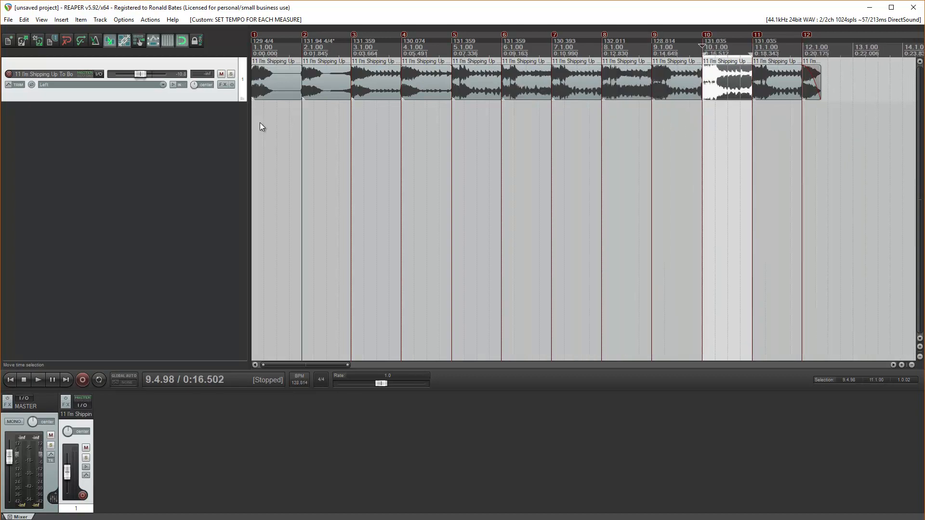
{"action": "key", "text": "t"}
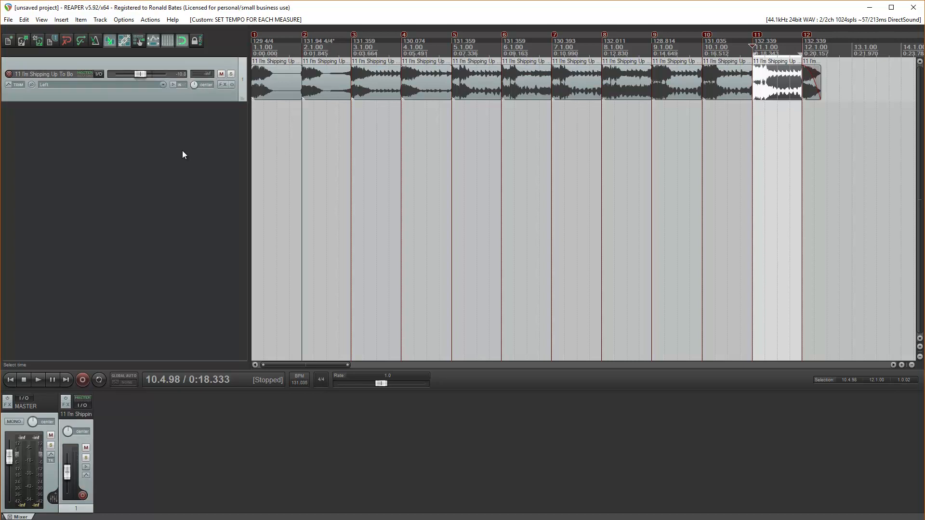
- Return to the project start with snap kept enabled and clear the time selection over measure 11
{"action": "left_click", "coordinate": [182, 42]}
{"action": "left_click", "coordinate": [275, 48]}
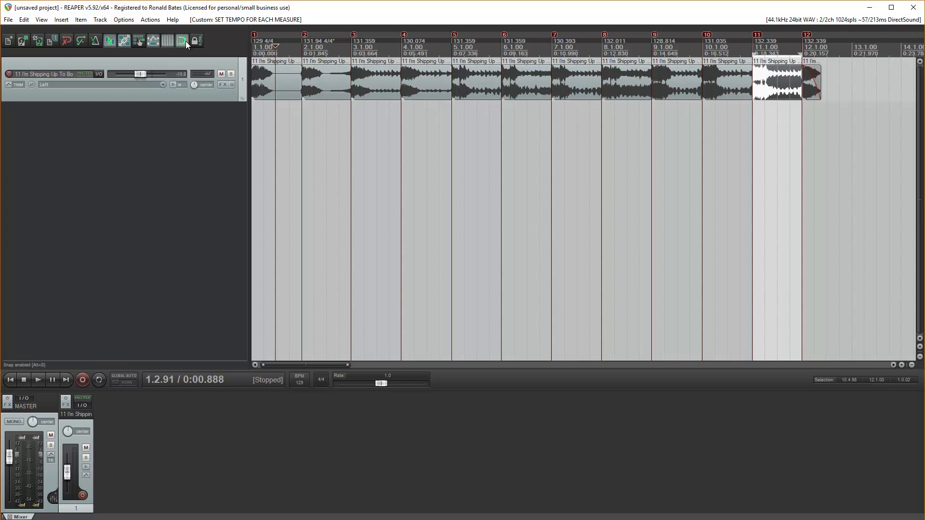
{"action": "key", "text": "Home"}
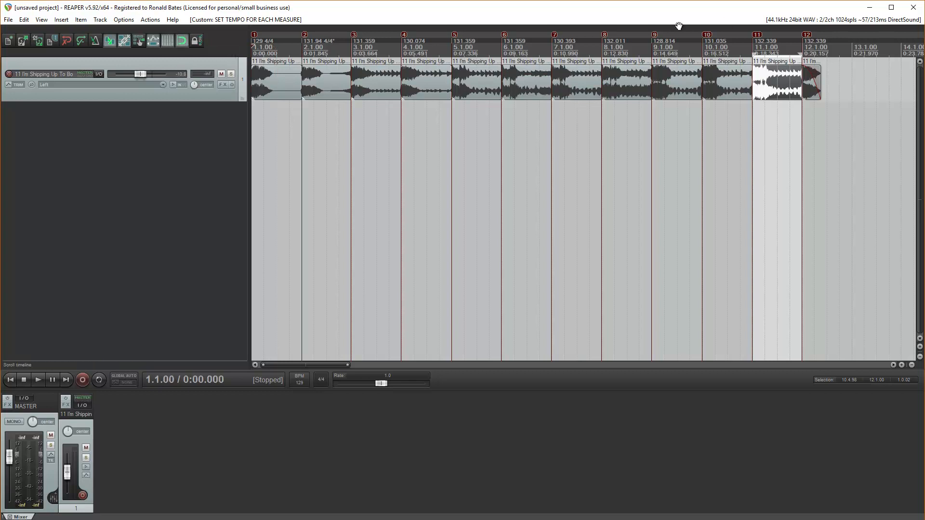
{"action": "left_click_drag", "start_coordinate": [801, 54], "coordinate": [757, 52]}
{"action": "scroll", "coordinate": [330, 84], "scroll_direction": "up", "scroll_amount": 4}
{"action": "scroll", "coordinate": [411, 35], "scroll_direction": "up", "scroll_amount": 1}
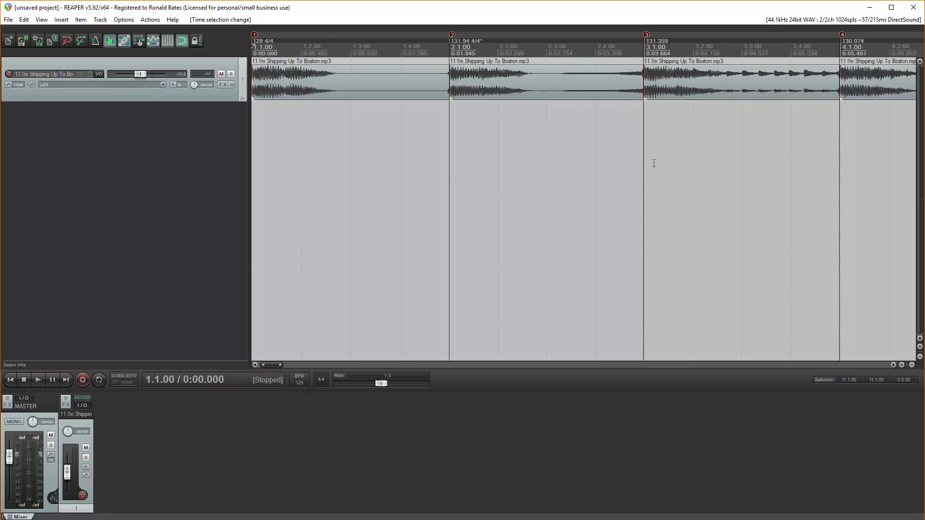
- Select all the split song items and heal their splits into one continuous item, and deselect it
{"action": "left_click_drag", "start_coordinate": [281, 365], "coordinate": [253, 342]}
{"action": "scroll", "coordinate": [501, 140], "scroll_direction": "down", "scroll_amount": 6}
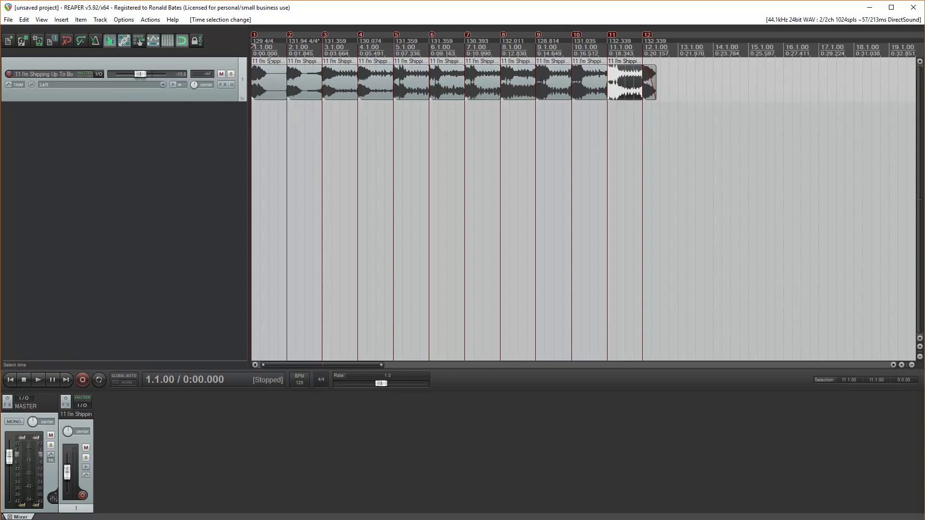
{"action": "left_click", "coordinate": [277, 123]}
{"action": "key", "text": "ctrl+a"}
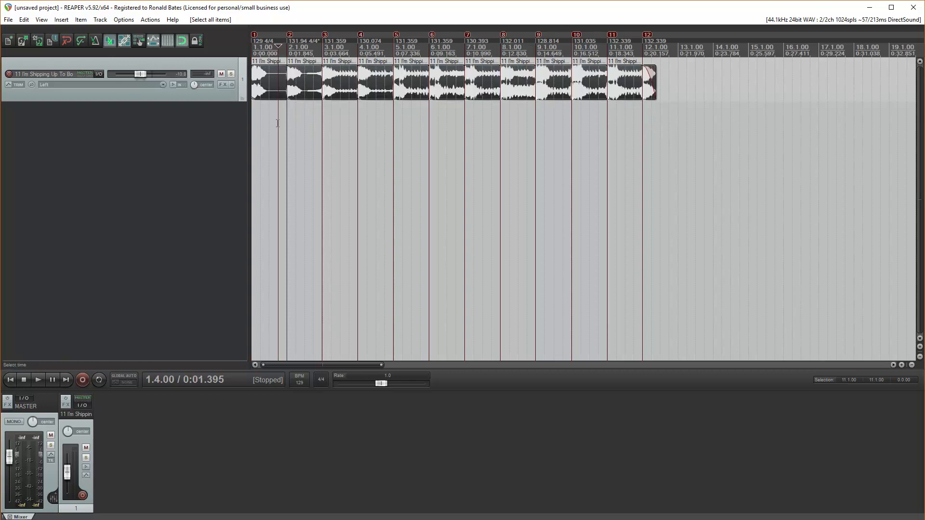
{"action": "left_click", "coordinate": [75, 19]}
{"action": "left_click", "coordinate": [126, 109]}
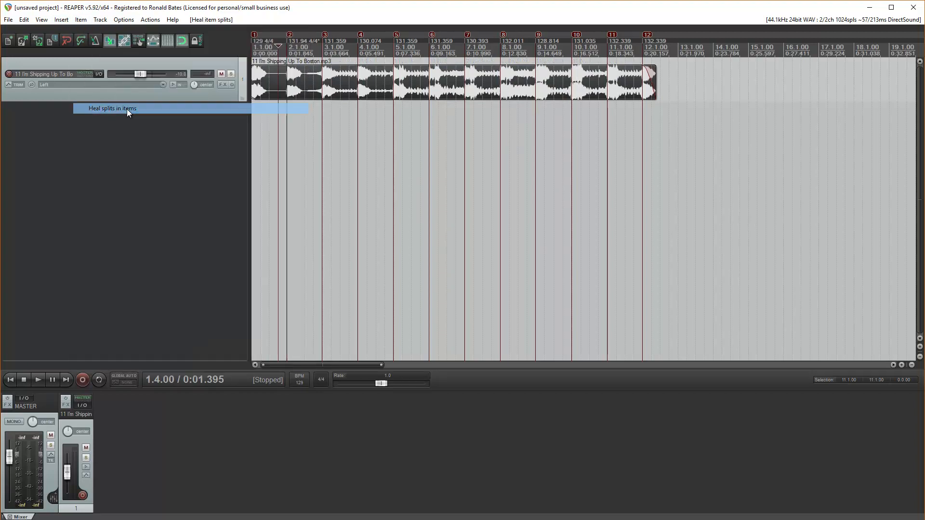
{"action": "left_click", "coordinate": [394, 139]}
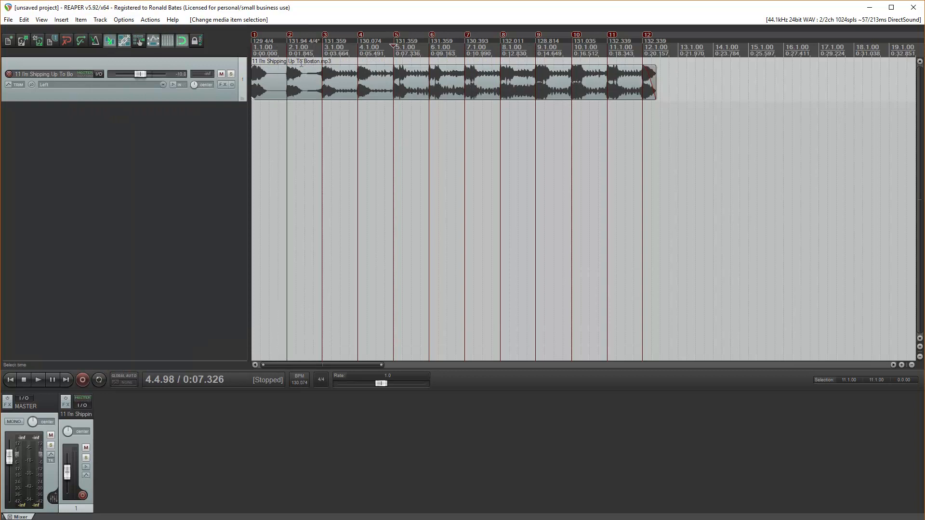
- Add a new track below the song, insert a click source on it and move the click item to the project start
{"action": "right_click", "coordinate": [144, 118]}
{"action": "left_click", "coordinate": [160, 122]}
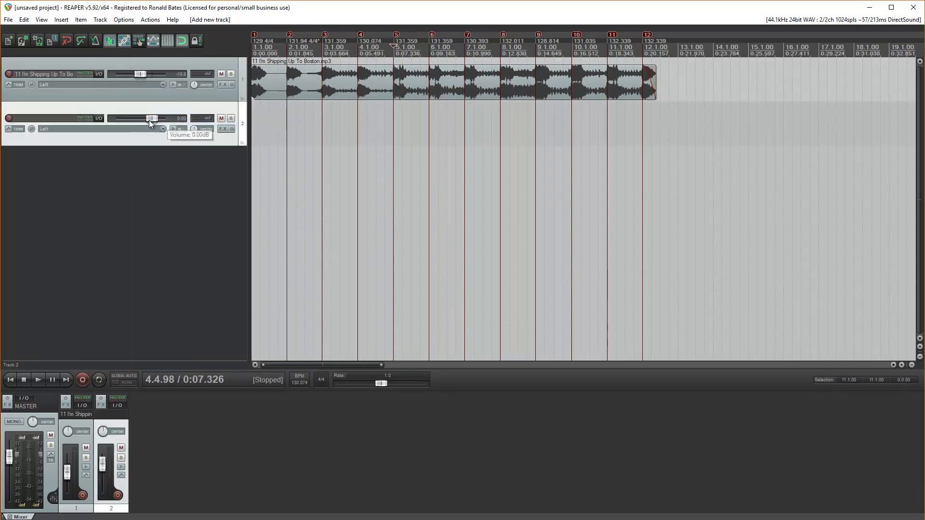
{"action": "left_click", "coordinate": [62, 19]}
{"action": "left_click", "coordinate": [94, 95]}
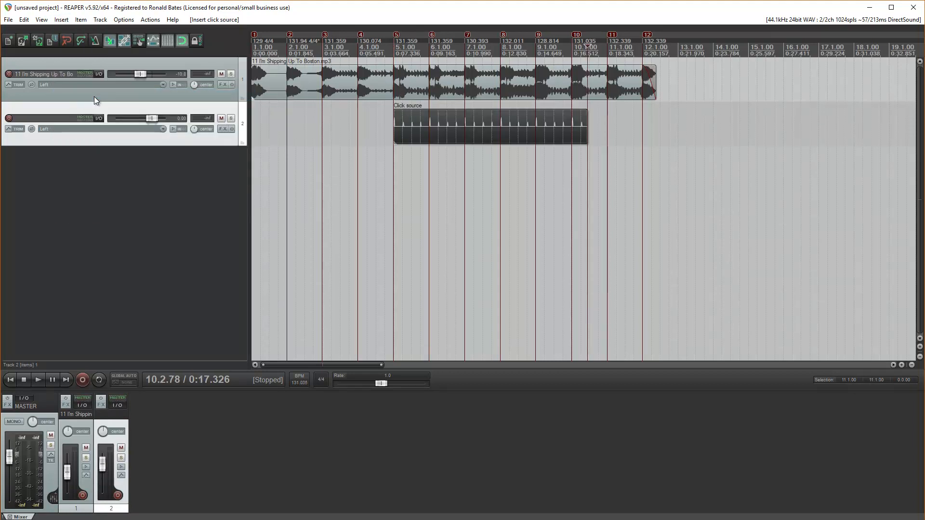
{"action": "left_click_drag", "start_coordinate": [413, 124], "coordinate": [271, 123]}
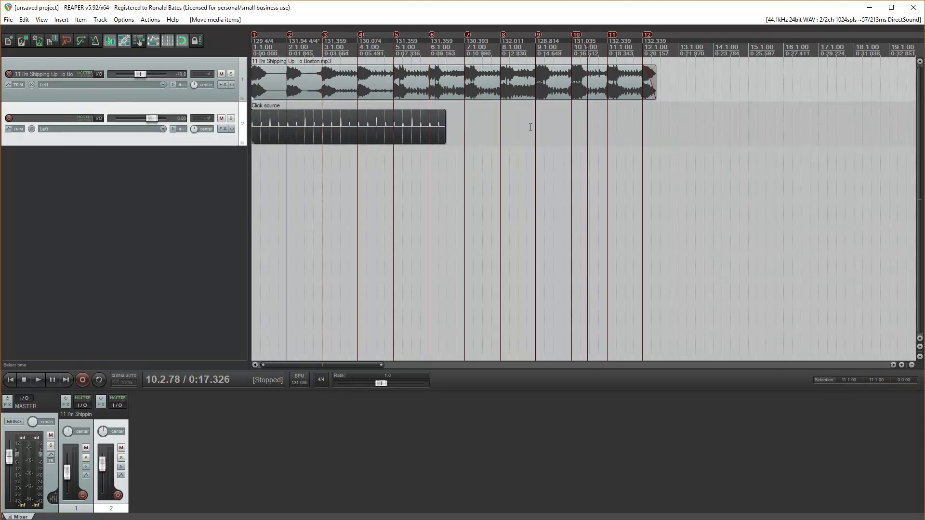
{"action": "left_click_drag", "start_coordinate": [447, 122], "coordinate": [634, 119]}
{"action": "left_click", "coordinate": [429, 118]}
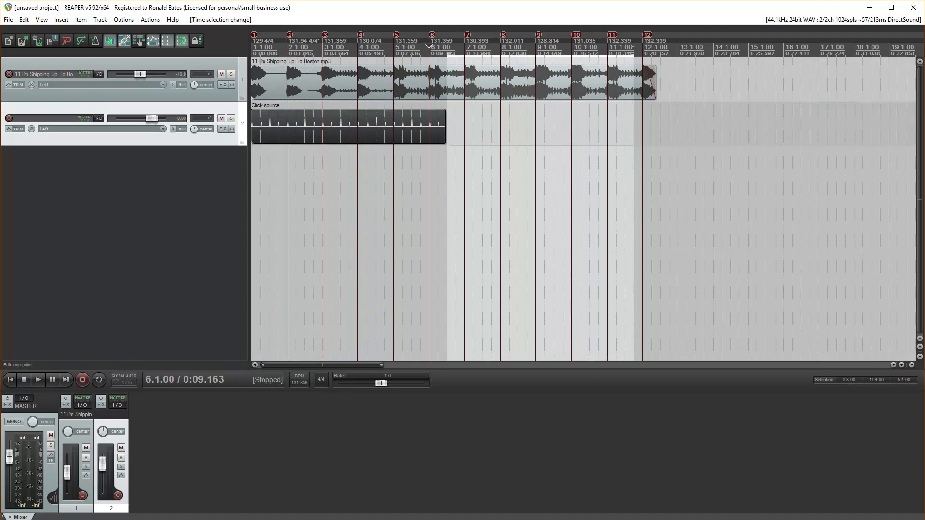
{"action": "left_click_drag", "start_coordinate": [631, 53], "coordinate": [447, 53]}
- Extend the click source item's right edge to the end of the song item
{"action": "left_click_drag", "start_coordinate": [442, 119], "coordinate": [656, 117]}
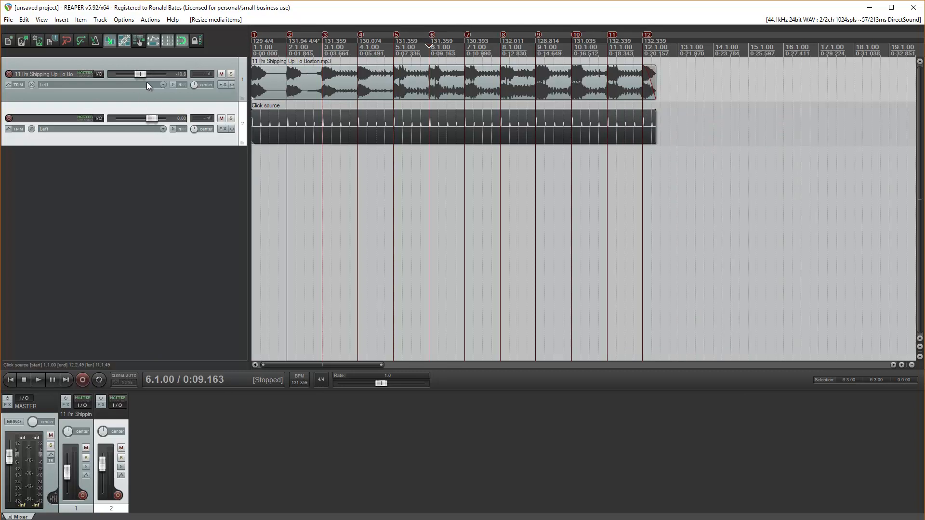
- Play the song with the click from the project start, raising the click track to 12 dB and lowering the song to about -17 dB
{"action": "key", "text": "Home"}
{"action": "key", "text": "space"}
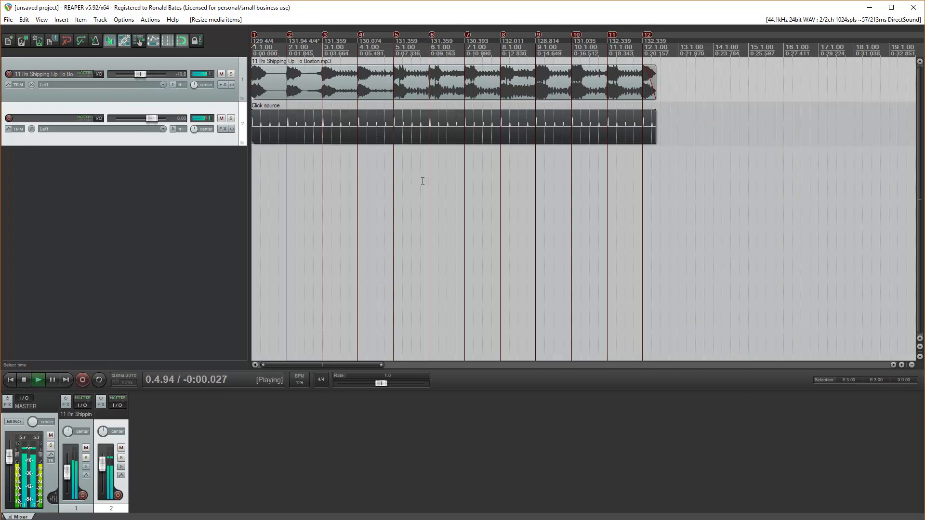
{"action": "left_click_drag", "start_coordinate": [151, 118], "coordinate": [167, 118]}
{"action": "left_click_drag", "start_coordinate": [140, 73], "coordinate": [137, 76]}
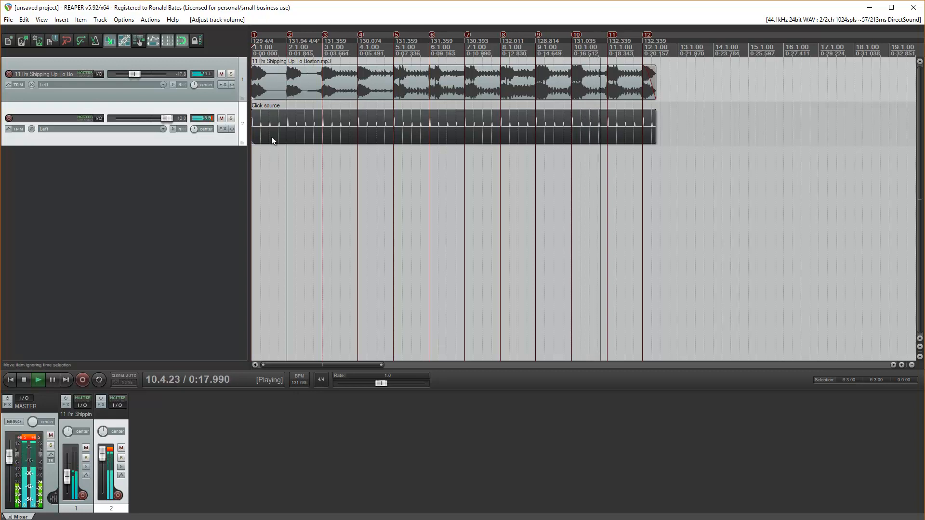
{"action": "key", "text": "space"}
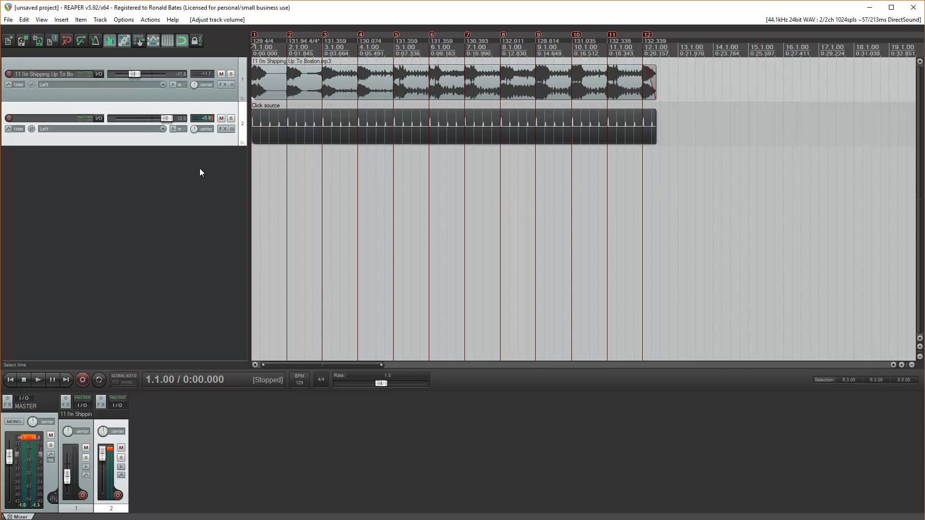
{"action": "left_click", "coordinate": [128, 199]}
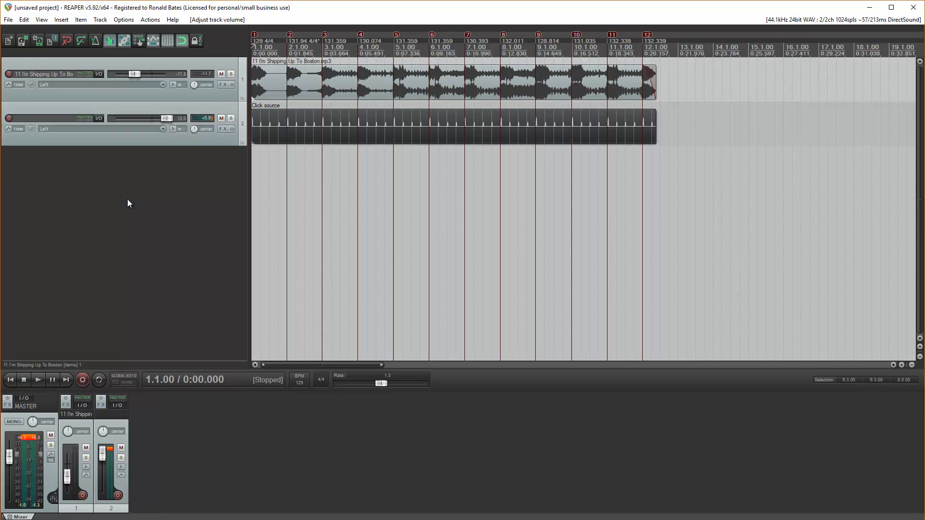